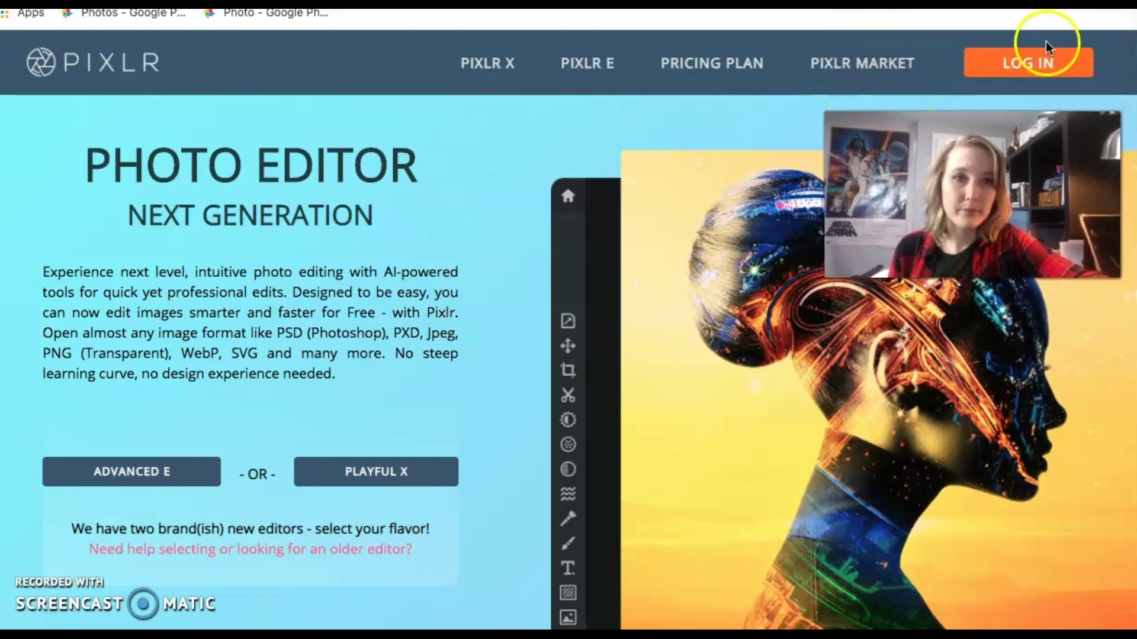
Create a new Pixlr account by entering an email and the account password and submitting the sign-up form.
{"action": "left_click", "coordinate": [1031, 62]}
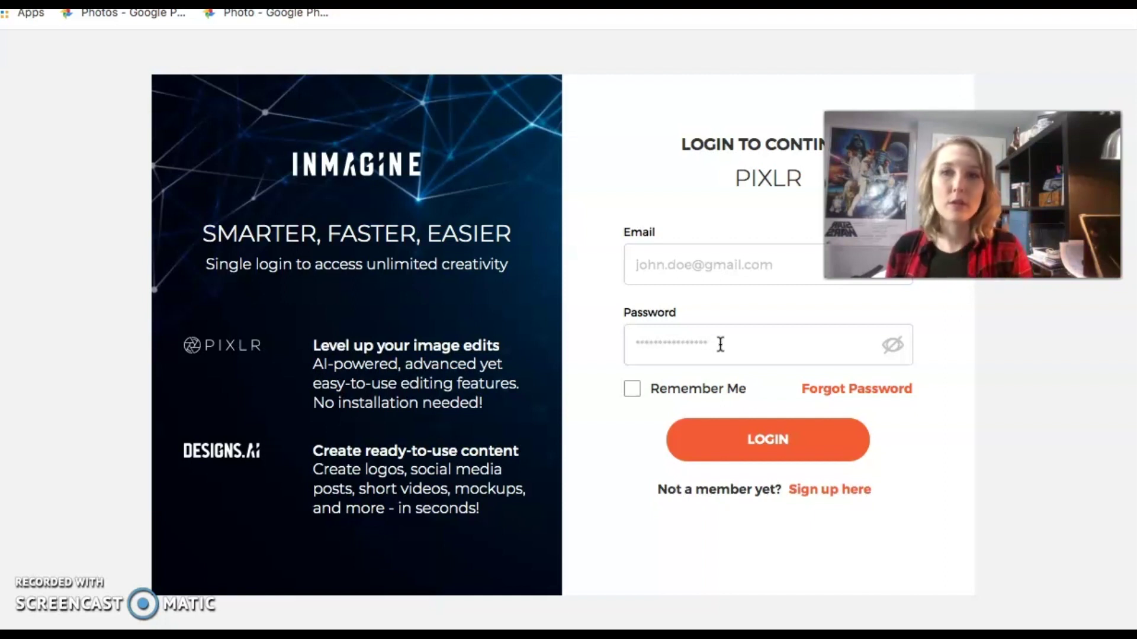
{"action": "left_click", "coordinate": [835, 495]}
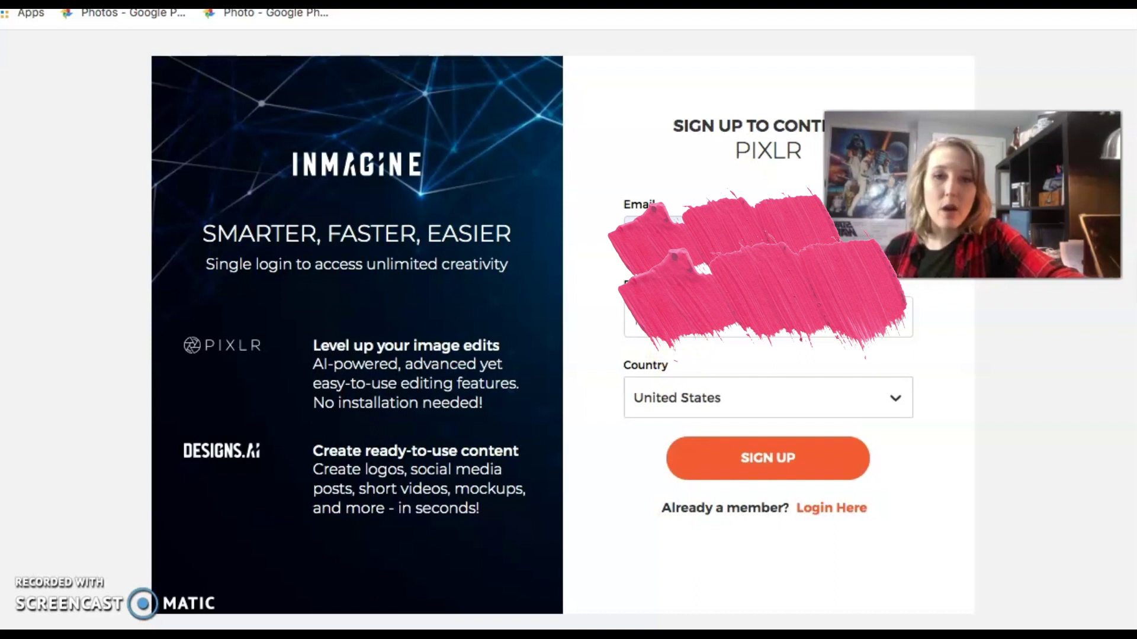
{"action": "left_click", "coordinate": [671, 315]}
{"action": "type", "text": "p••••••"}
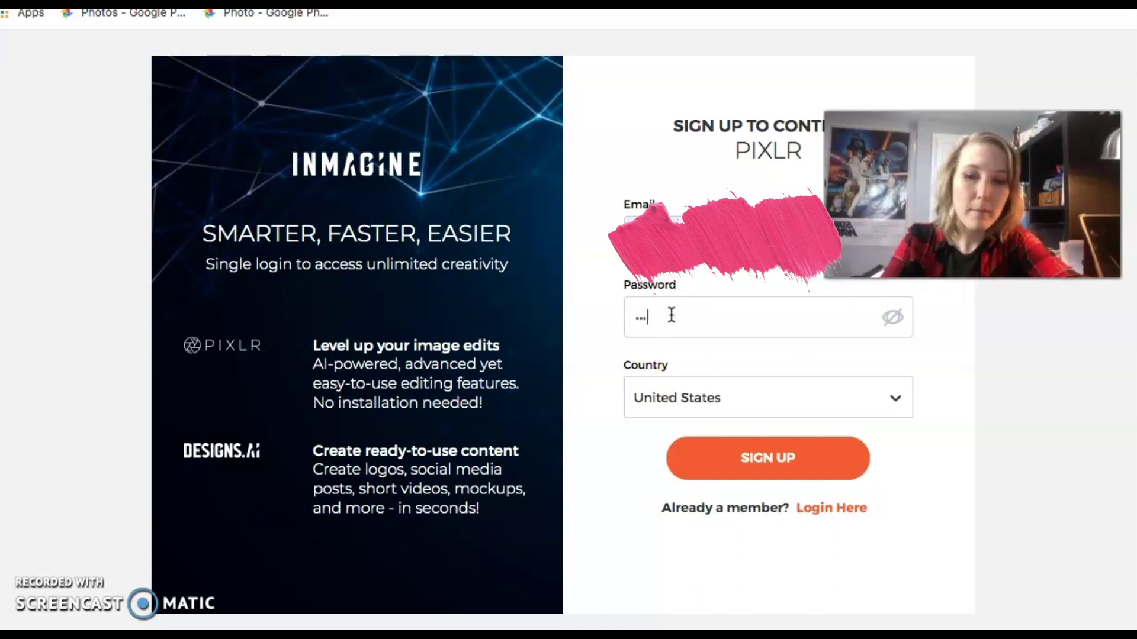
{"action": "type", "text": "••"}
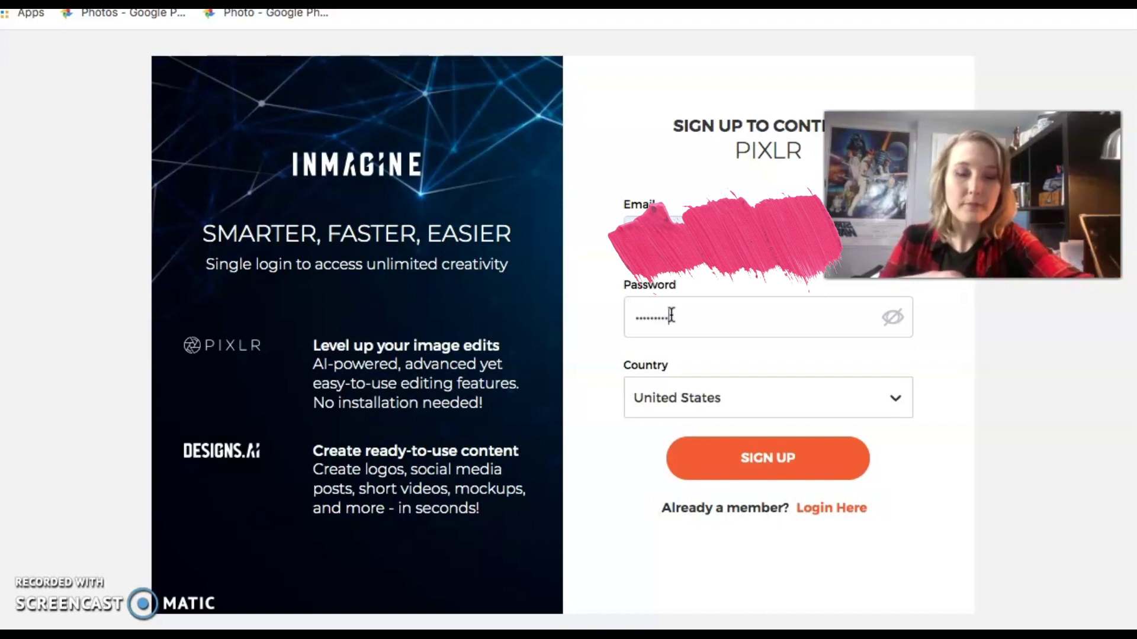
{"action": "key", "text": "Return"}
{"action": "left_click", "coordinate": [568, 400]}
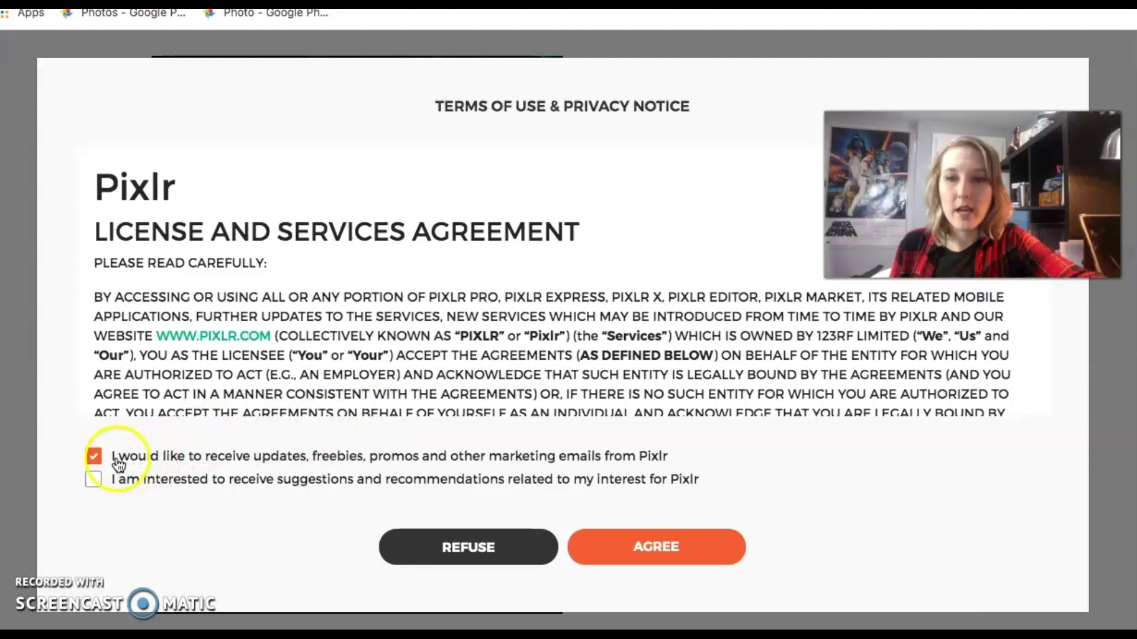
Untick the marketing emails checkbox on the terms agreement.
{"action": "left_click", "coordinate": [93, 456]}
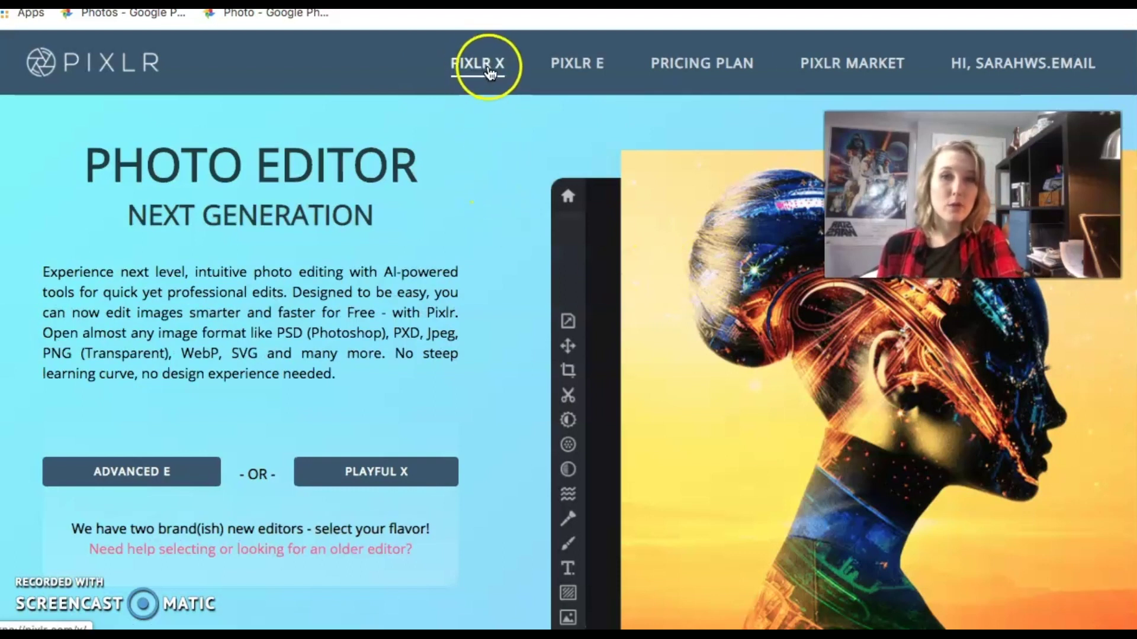
Launch the Pixlr X editor and open DSC02569.jpg from the comp photo folder.
{"action": "left_click", "coordinate": [487, 74]}
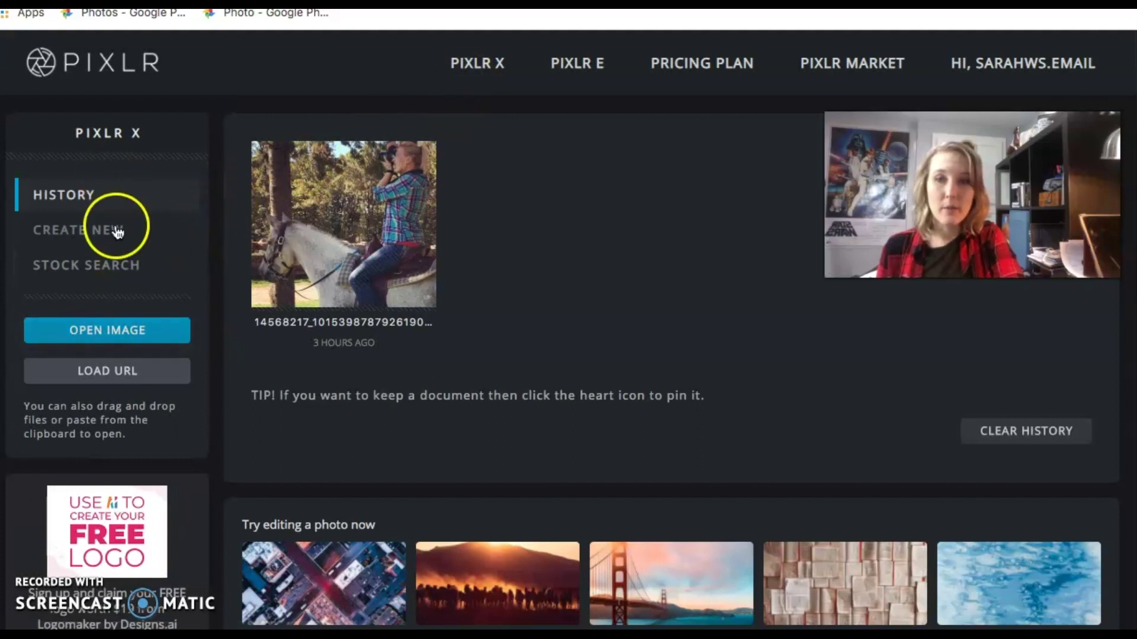
{"action": "left_click", "coordinate": [118, 333]}
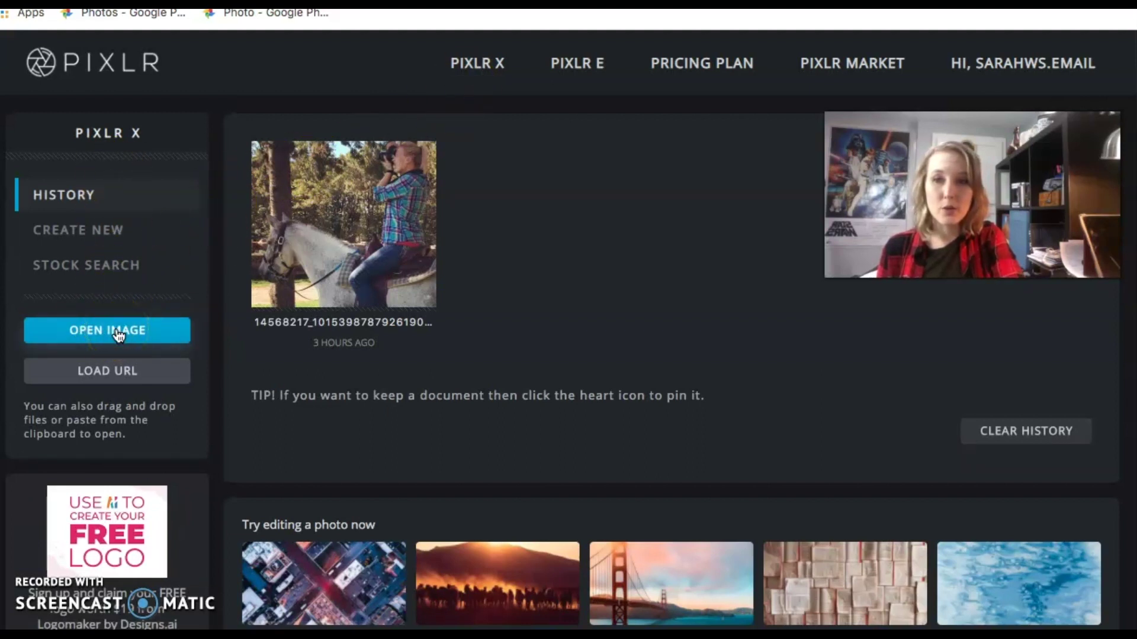
{"action": "left_click", "coordinate": [118, 332]}
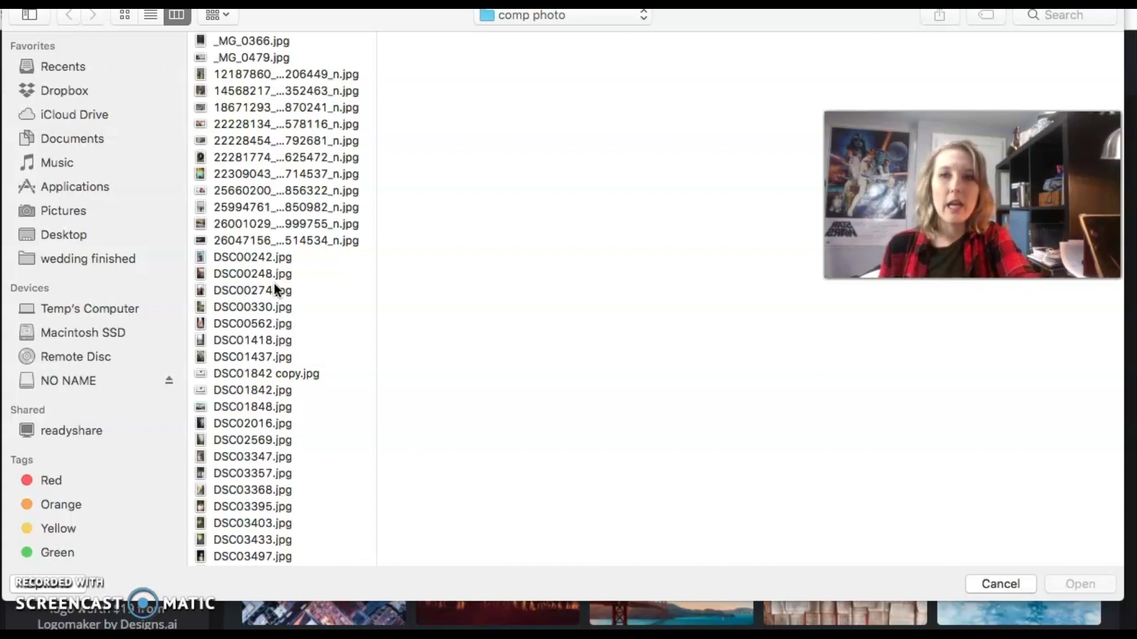
{"action": "scroll", "coordinate": [275, 286], "scroll_direction": "down", "scroll_amount": 5}
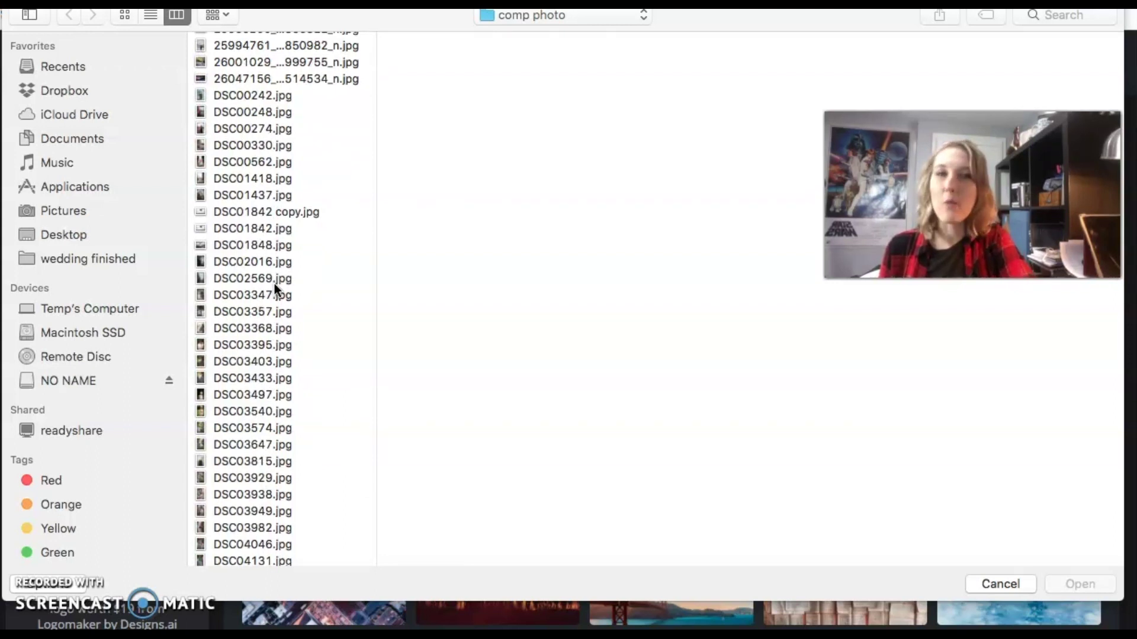
{"action": "left_click", "coordinate": [275, 283]}
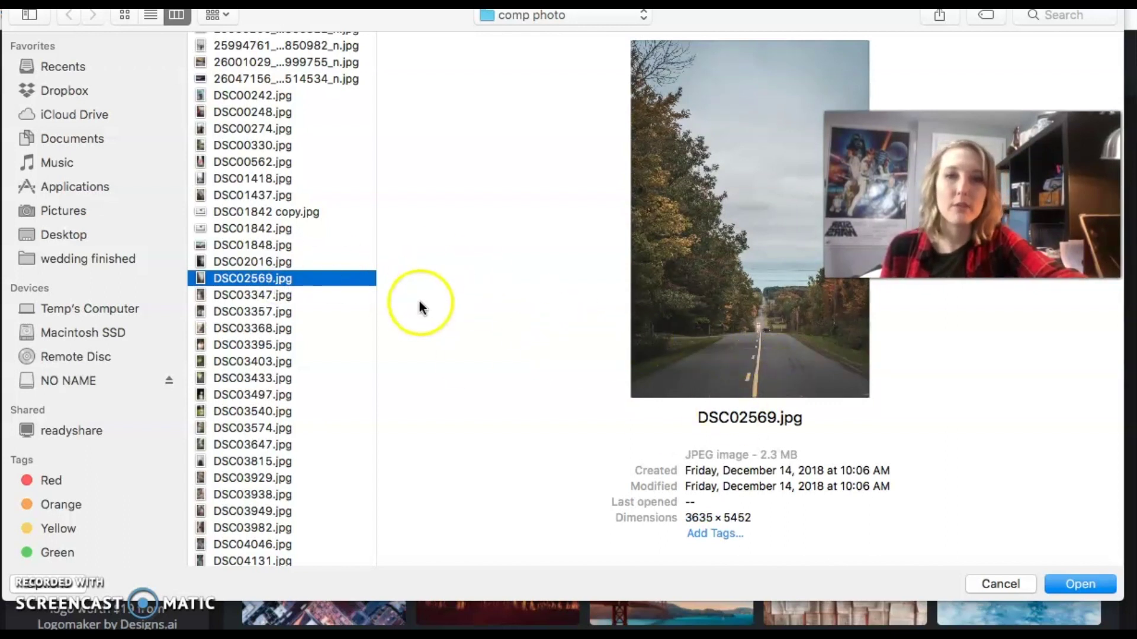
{"action": "left_click", "coordinate": [1082, 591]}
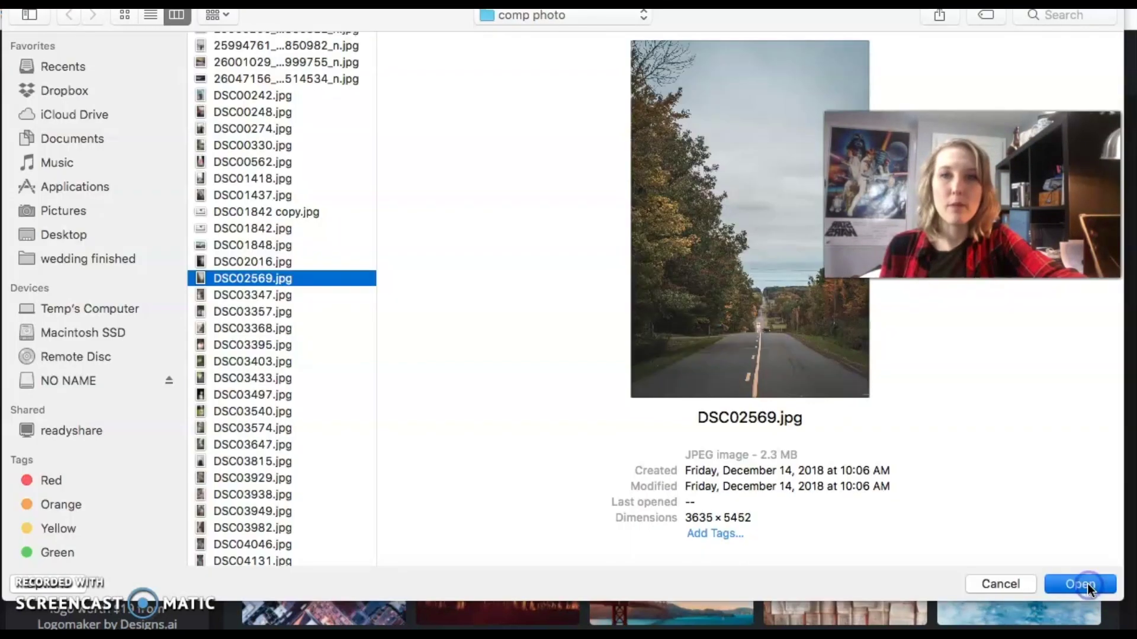
Pre-resize the road photo to Ultra HD (2560 x 3840) and open it in the editor.
{"action": "left_click", "coordinate": [1087, 584]}
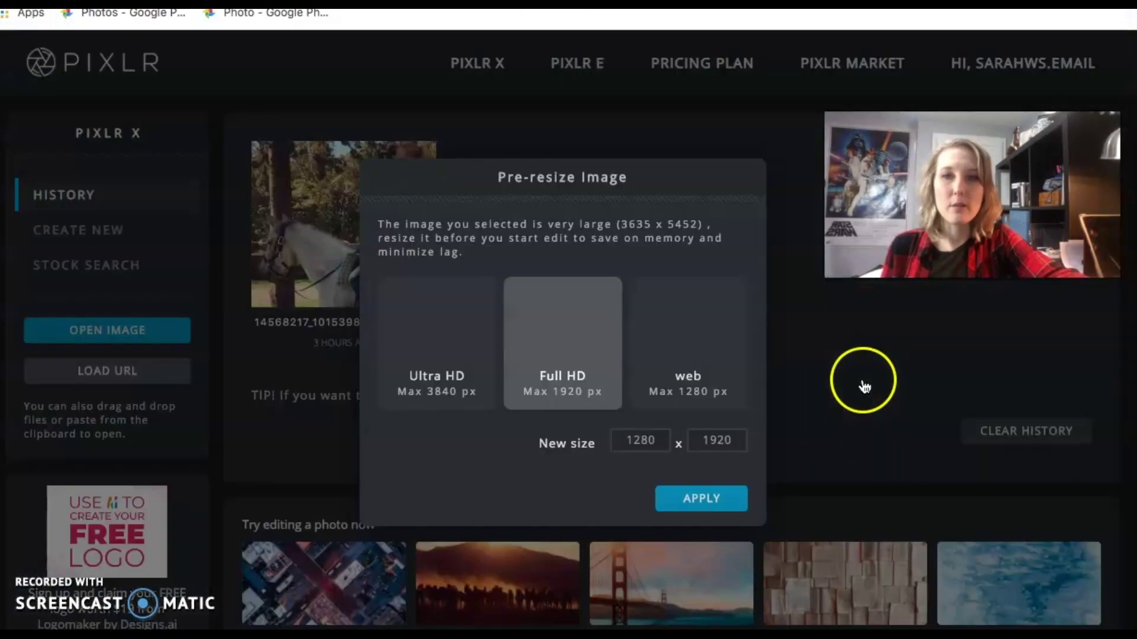
{"action": "left_click", "coordinate": [421, 336]}
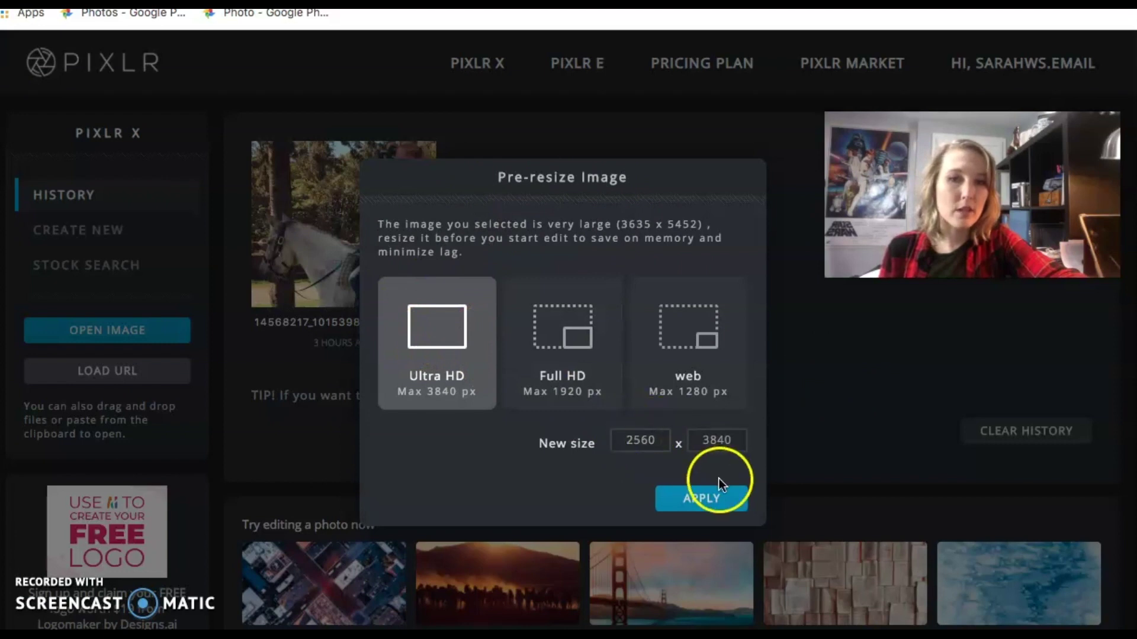
{"action": "left_click", "coordinate": [709, 504]}
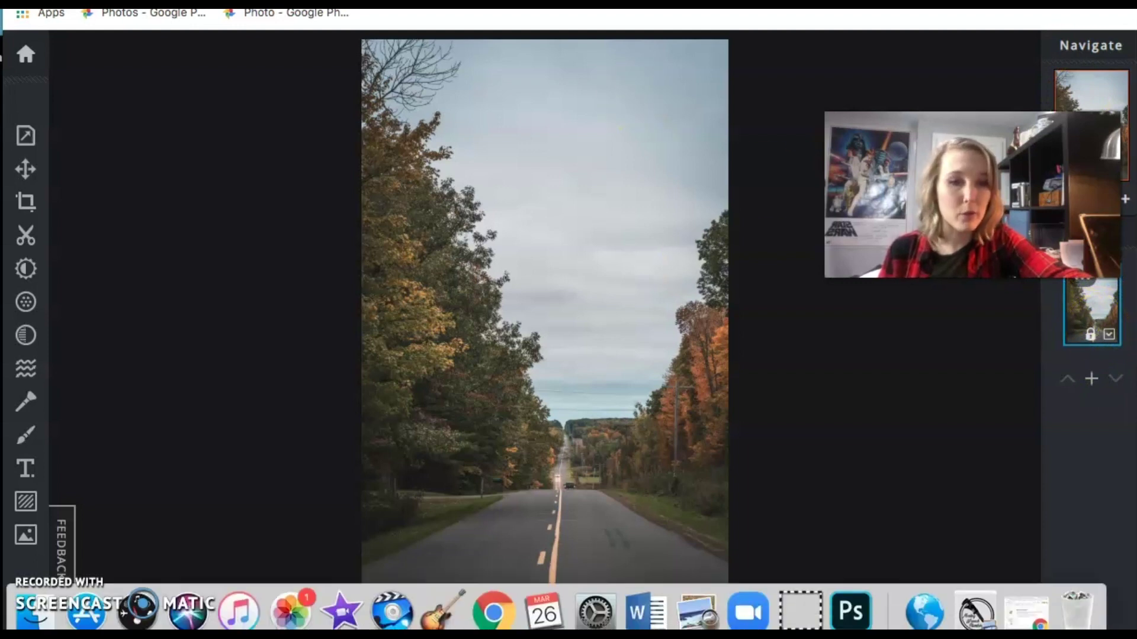
{"action": "left_click", "coordinate": [852, 611]}
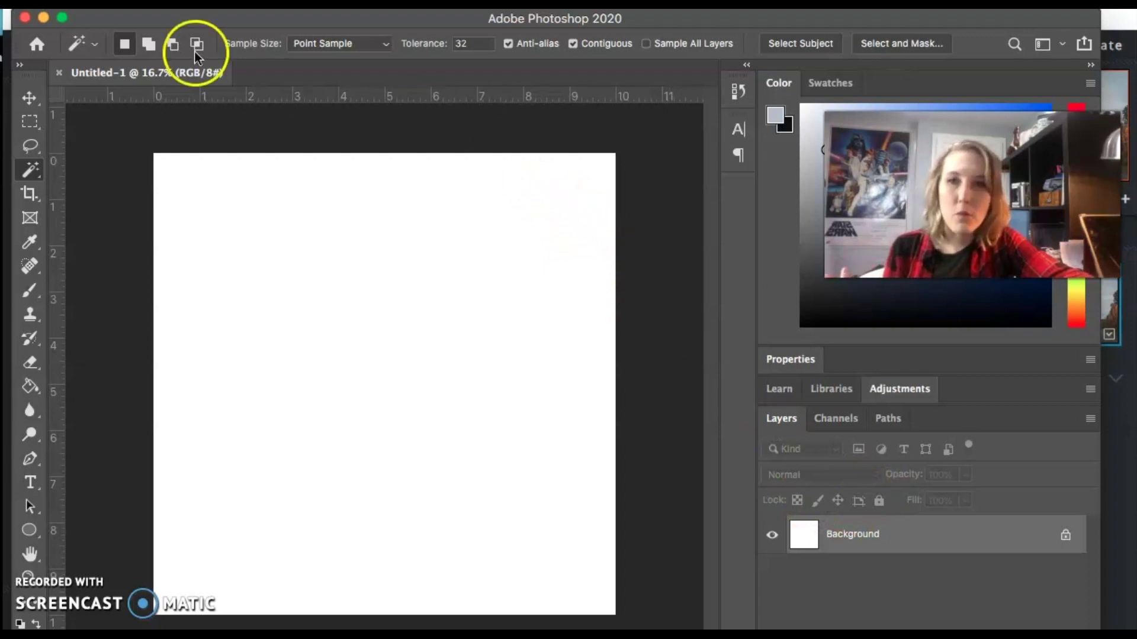
{"action": "left_click", "coordinate": [43, 17]}
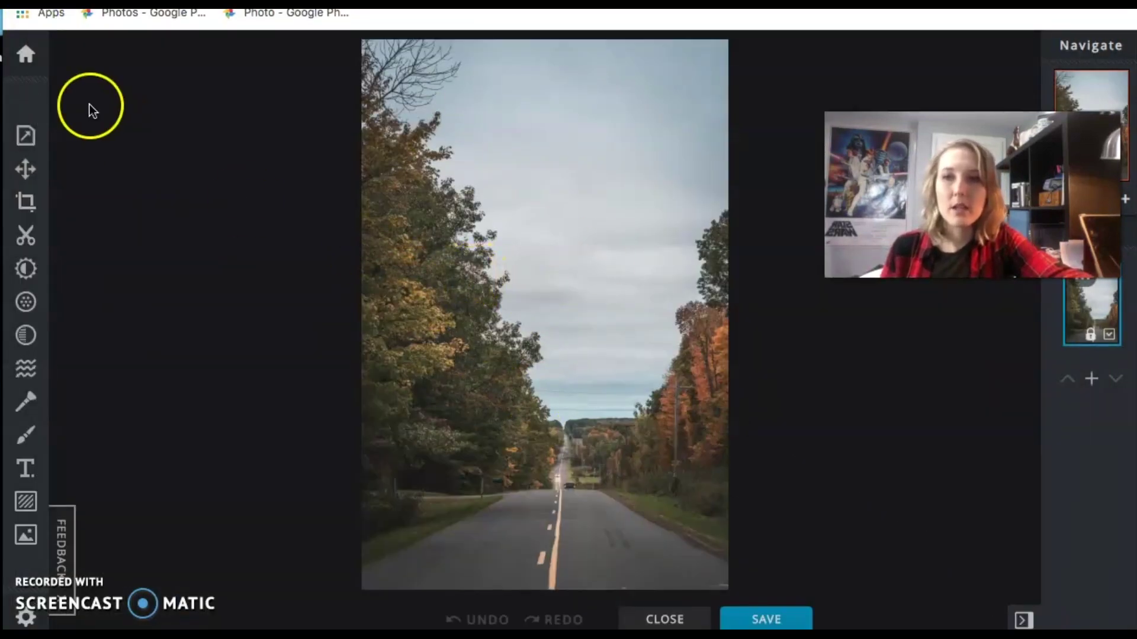
Apply the Film effect from the Portrait category to the road photo at strength 65.
{"action": "left_click", "coordinate": [26, 336]}
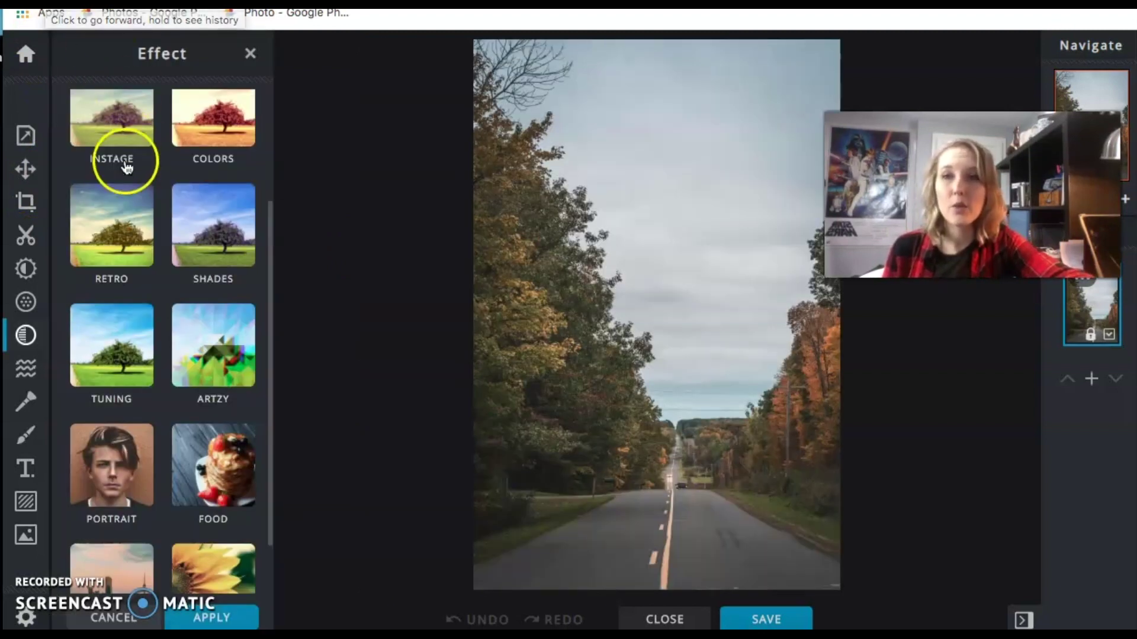
{"action": "scroll", "coordinate": [206, 267], "scroll_direction": "down", "scroll_amount": 1}
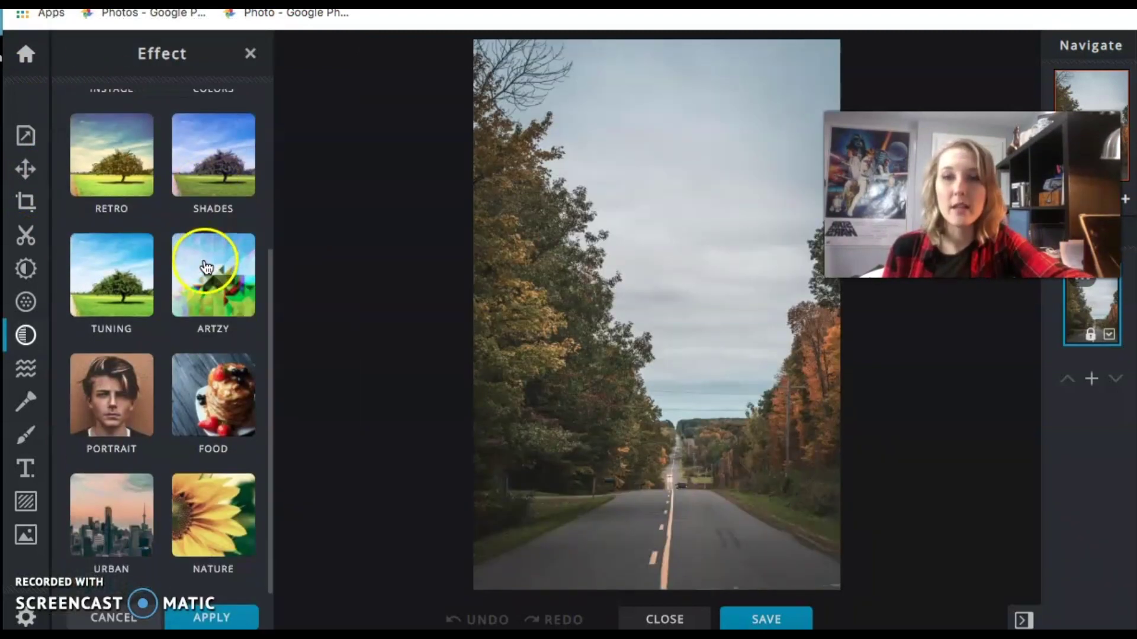
{"action": "left_click", "coordinate": [126, 393]}
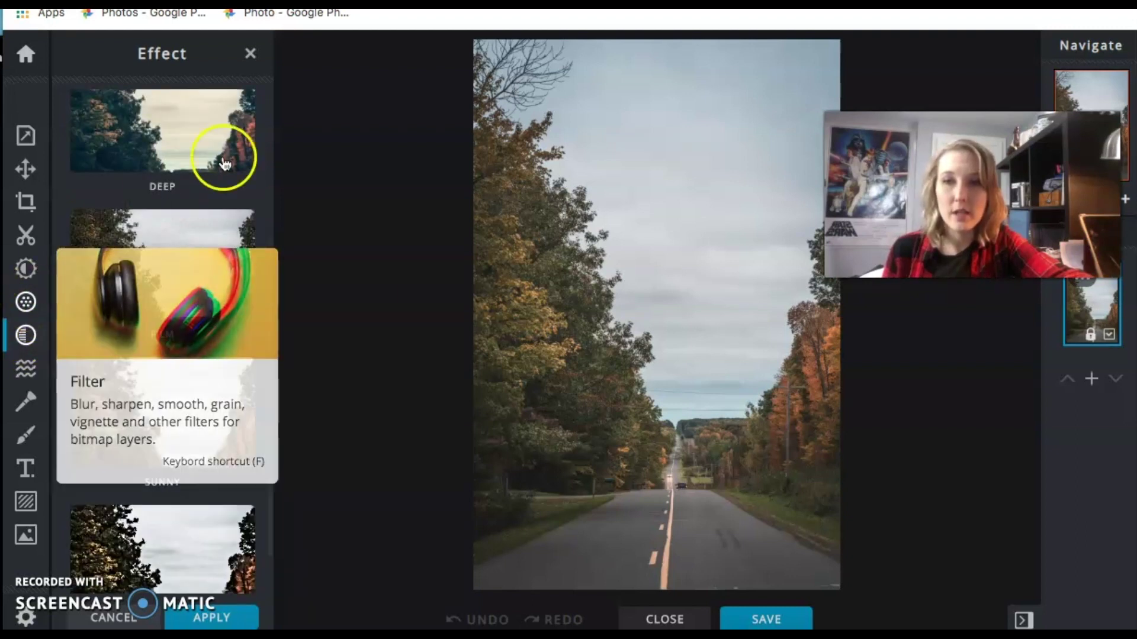
{"action": "left_click", "coordinate": [184, 256]}
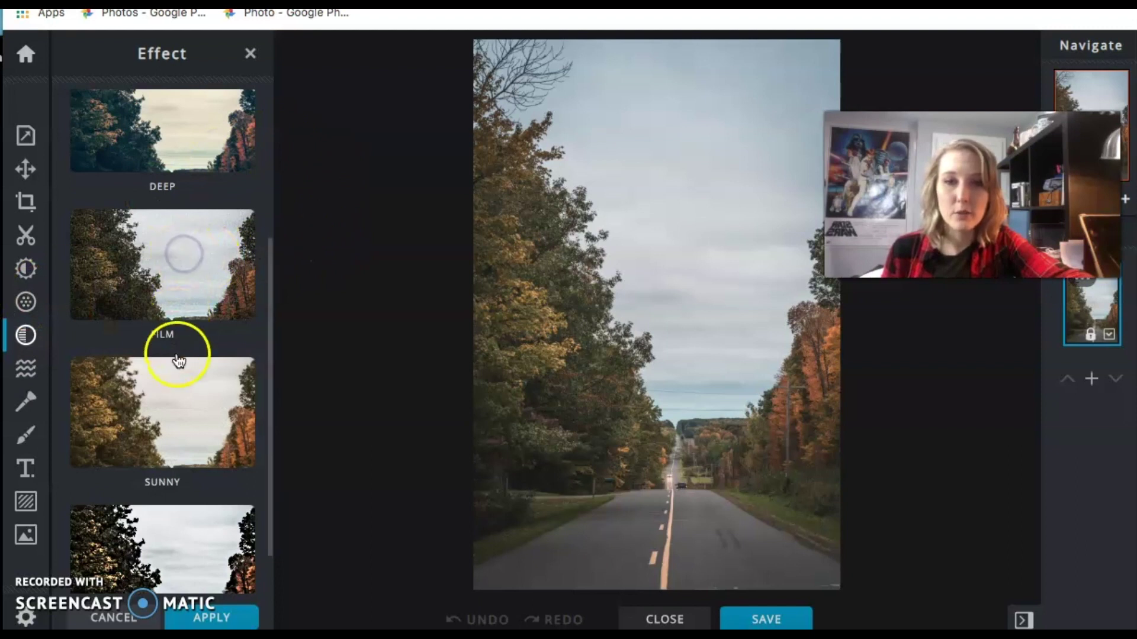
{"action": "left_click", "coordinate": [163, 392]}
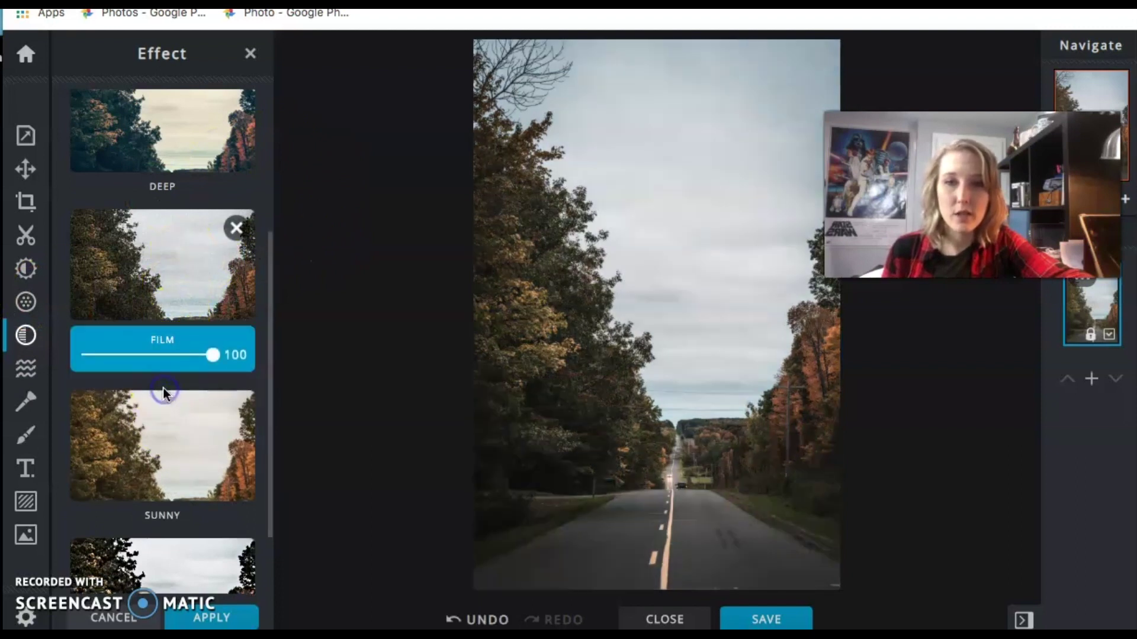
{"action": "left_click", "coordinate": [210, 354]}
{"action": "left_click_drag", "start_coordinate": [212, 355], "coordinate": [175, 356]}
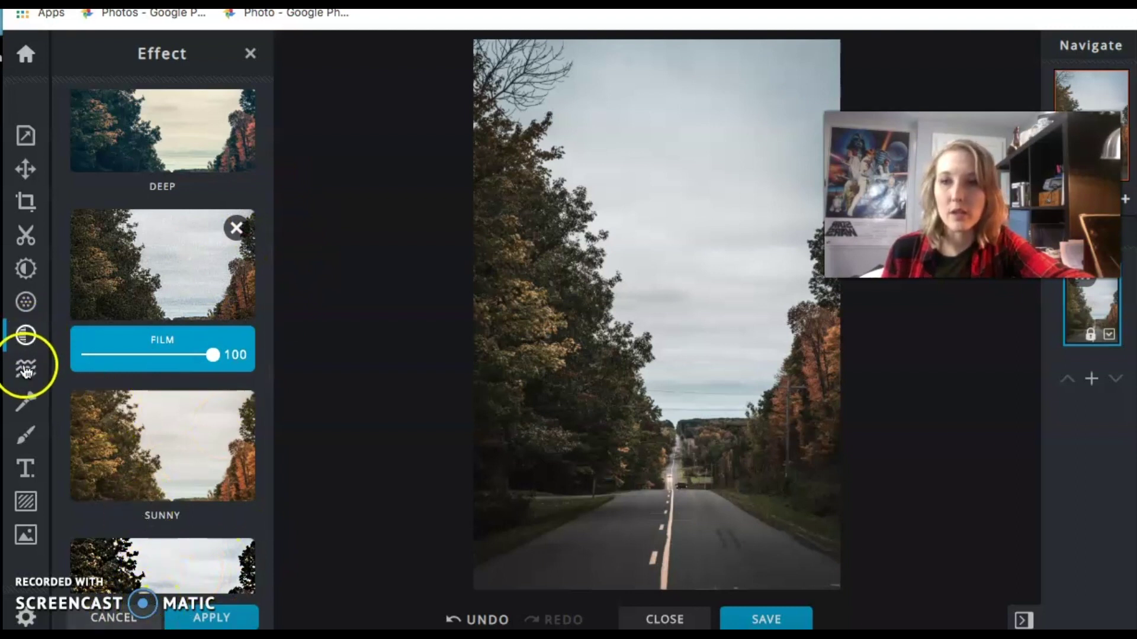
{"action": "left_click", "coordinate": [196, 621]}
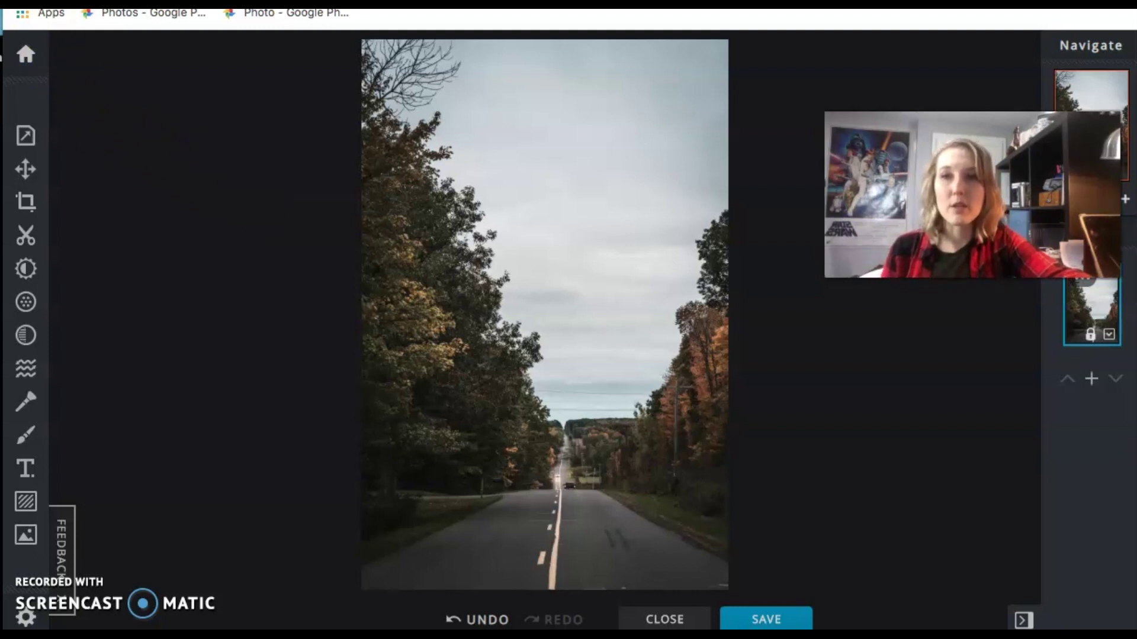
Set the road photo's Filter Sharpen to 22 and Clarity to 9.
{"action": "key", "text": "f"}
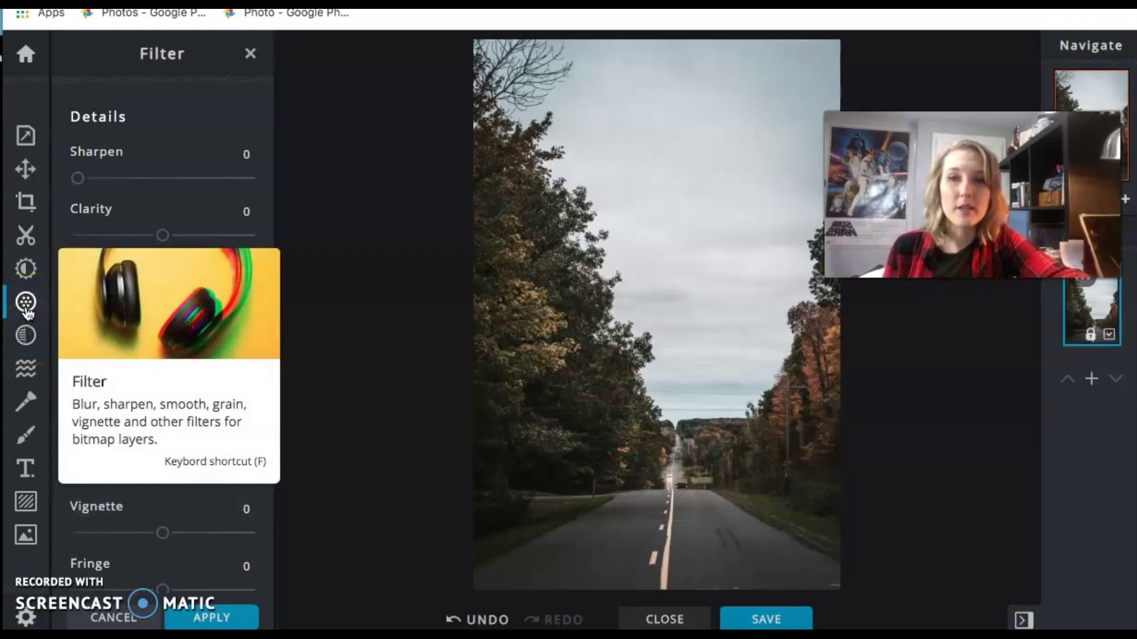
{"action": "left_click", "coordinate": [26, 336]}
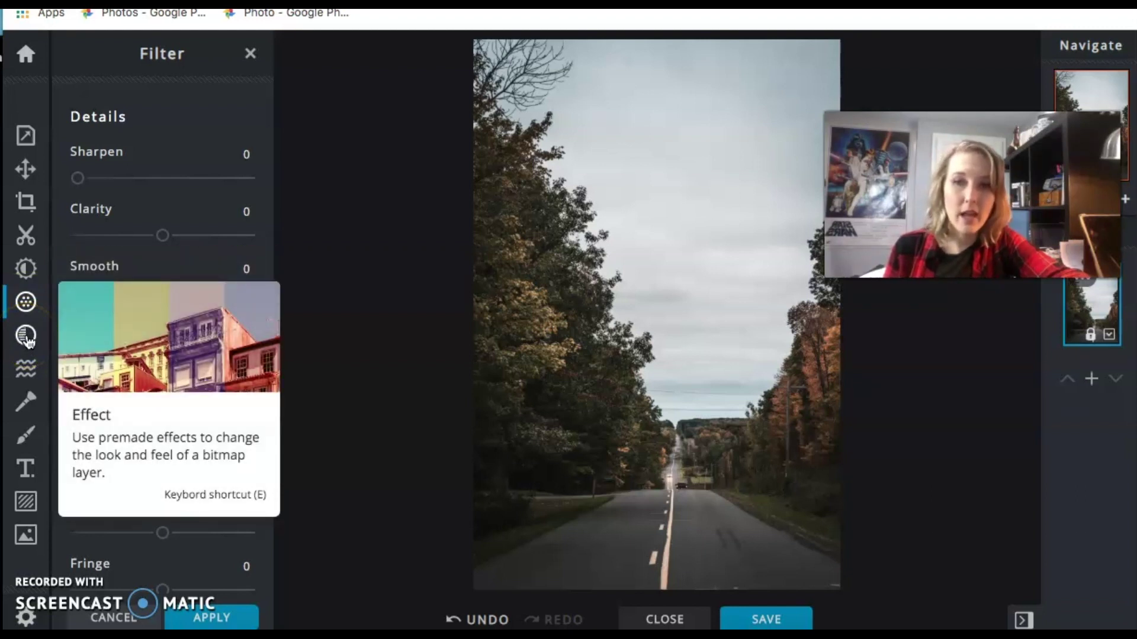
{"action": "left_click", "coordinate": [30, 305]}
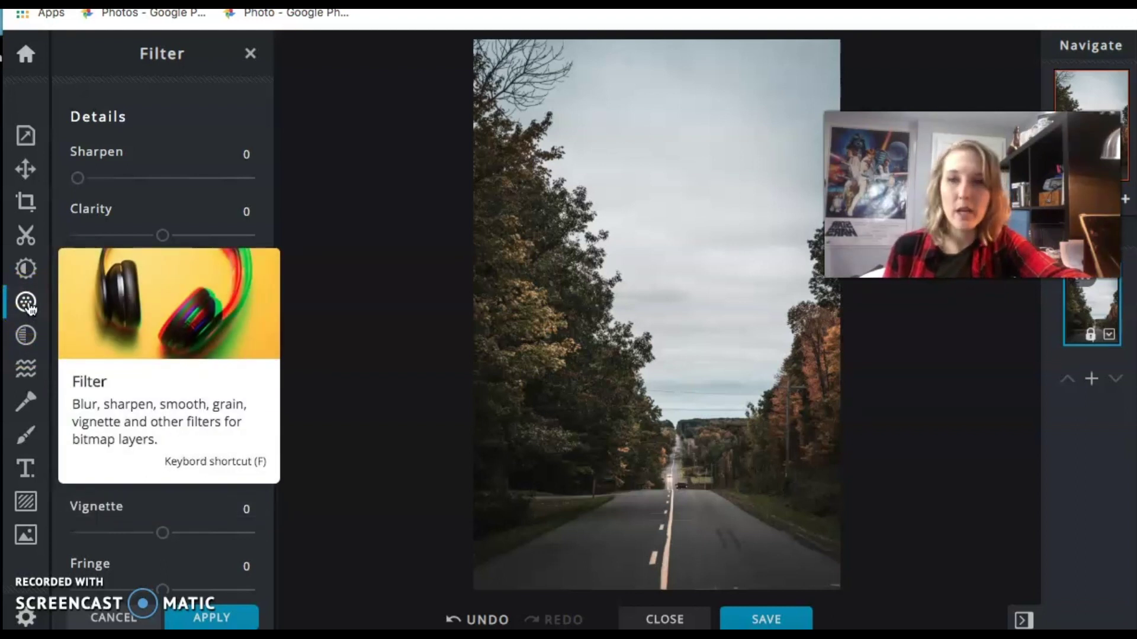
{"action": "left_click", "coordinate": [89, 290]}
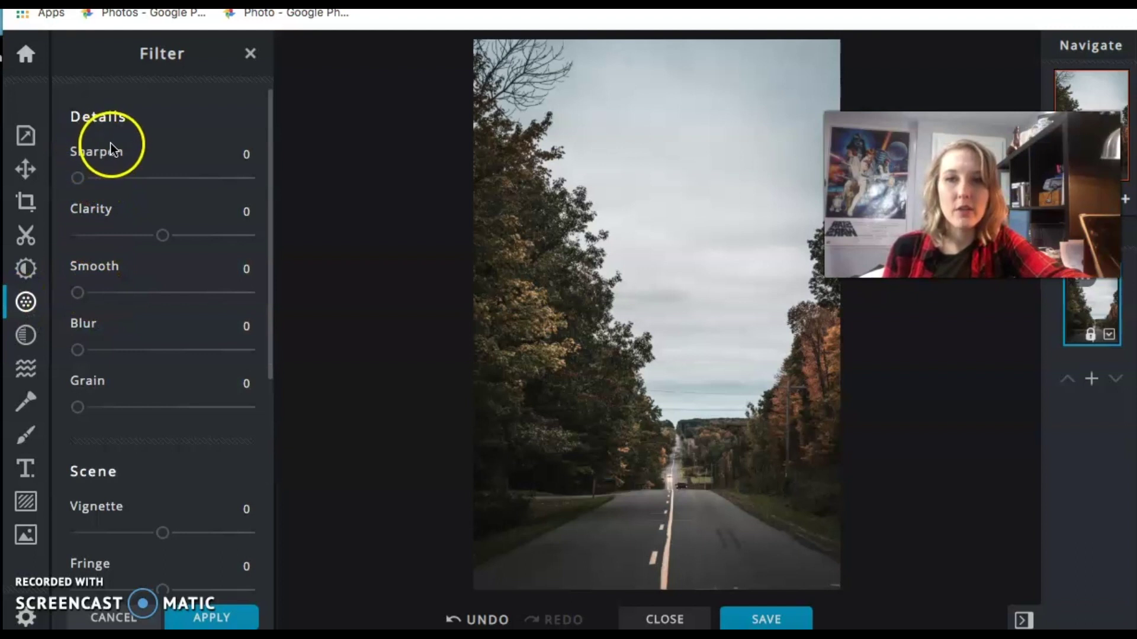
{"action": "scroll", "coordinate": [123, 224], "scroll_direction": "down", "scroll_amount": 5}
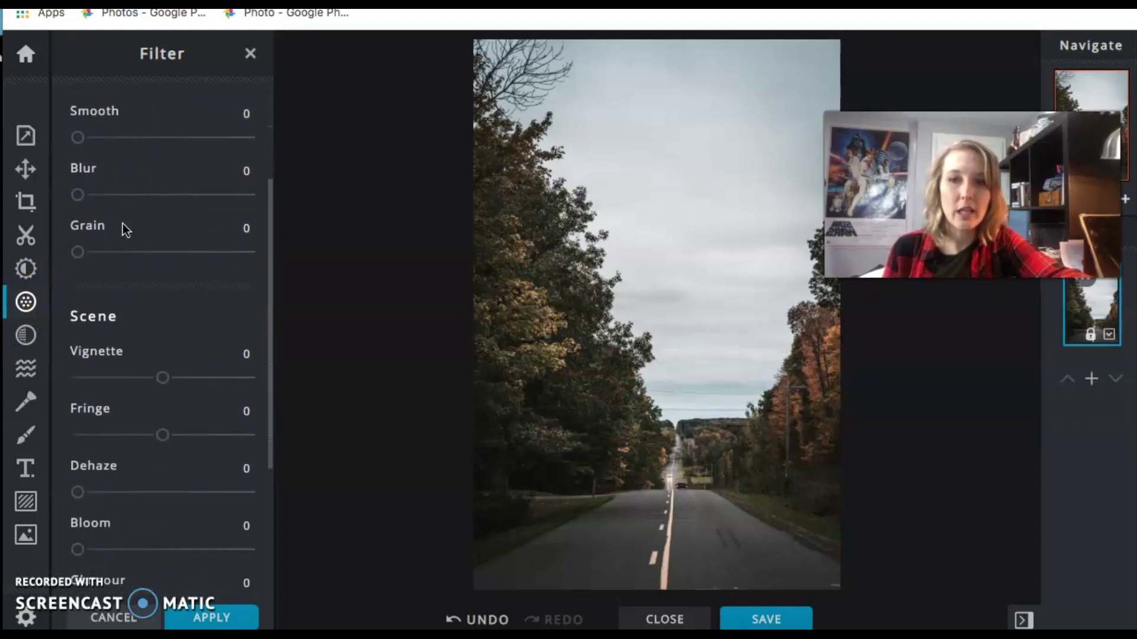
{"action": "scroll", "coordinate": [122, 224], "scroll_direction": "down", "scroll_amount": 7}
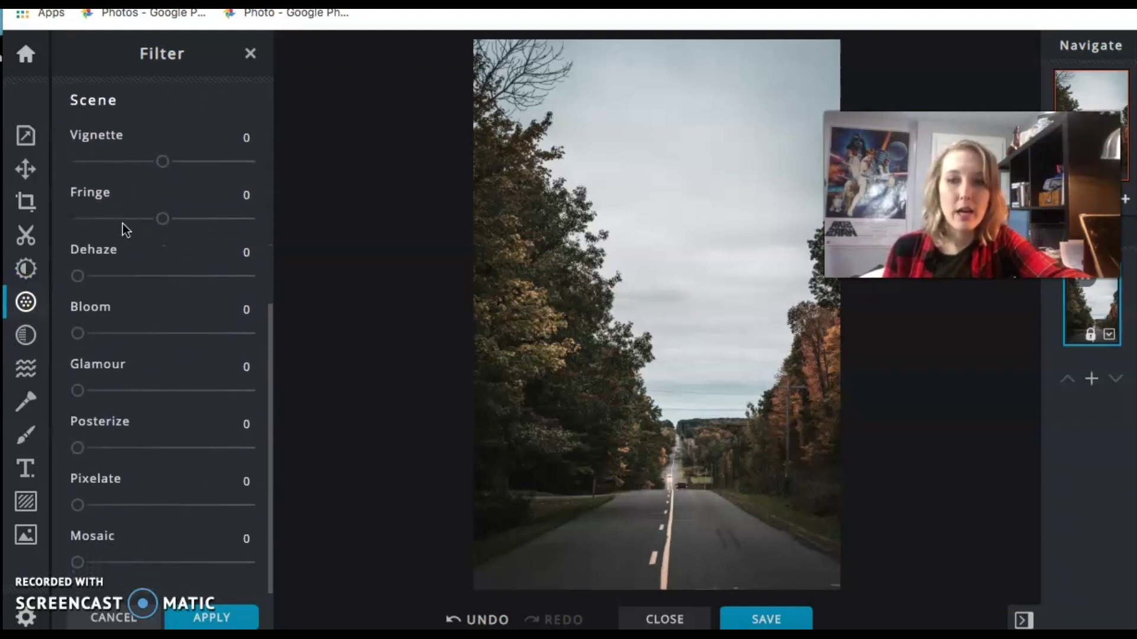
{"action": "scroll", "coordinate": [122, 222], "scroll_direction": "up", "scroll_amount": 11}
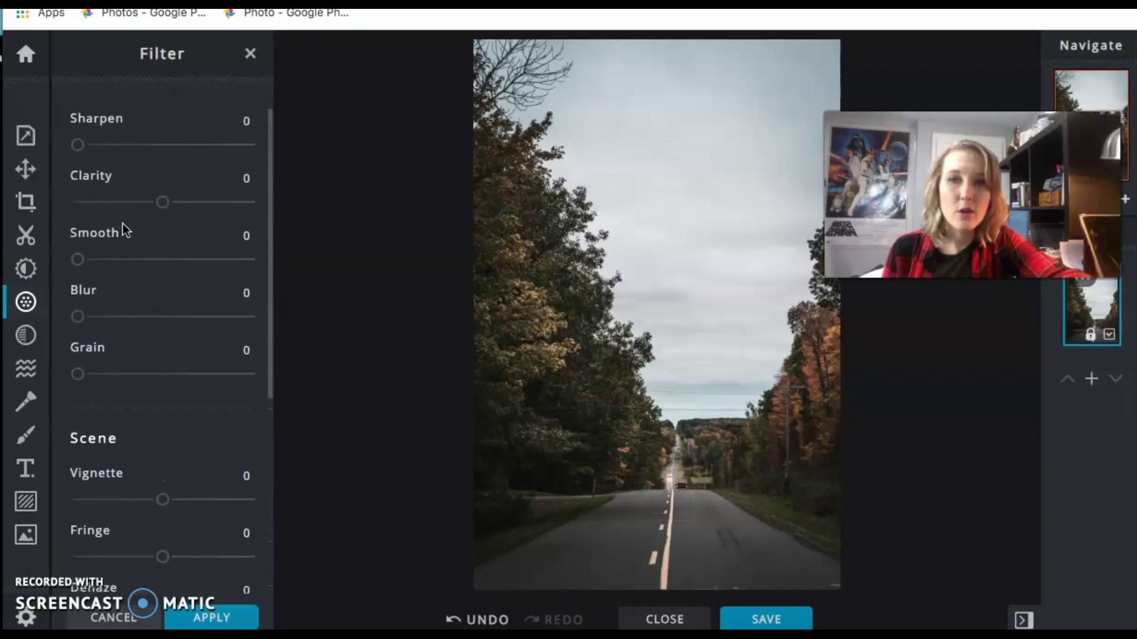
{"action": "scroll", "coordinate": [122, 223], "scroll_direction": "up", "scroll_amount": 1}
{"action": "left_click_drag", "start_coordinate": [78, 178], "coordinate": [117, 183]}
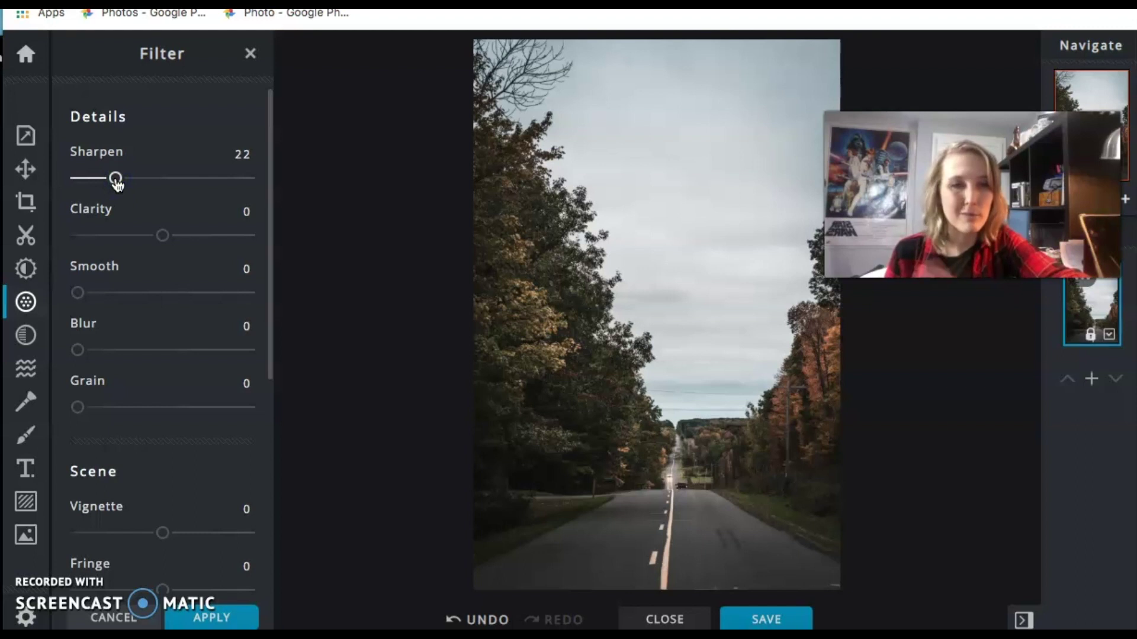
{"action": "left_click", "coordinate": [162, 237]}
{"action": "left_click_drag", "start_coordinate": [163, 244], "coordinate": [185, 244]}
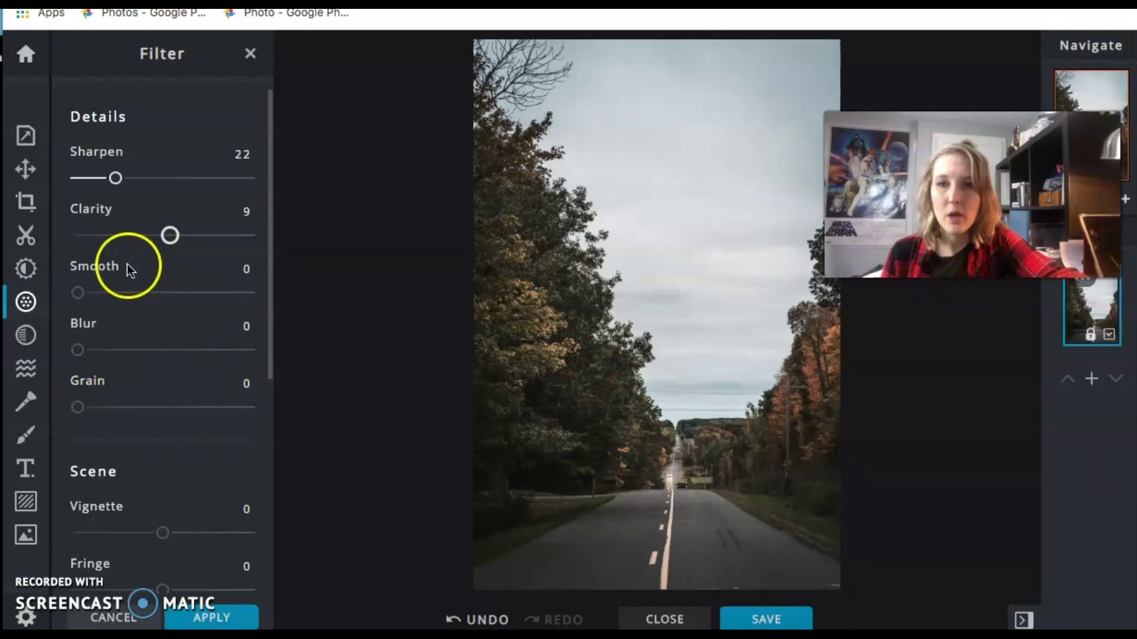
{"action": "scroll", "coordinate": [127, 263], "scroll_direction": "down", "scroll_amount": 3}
Show the Adjust colour and light settings down to the Light section, then switch to Photoshop 2020.
{"action": "left_click", "coordinate": [73, 261]}
{"action": "left_click", "coordinate": [25, 268]}
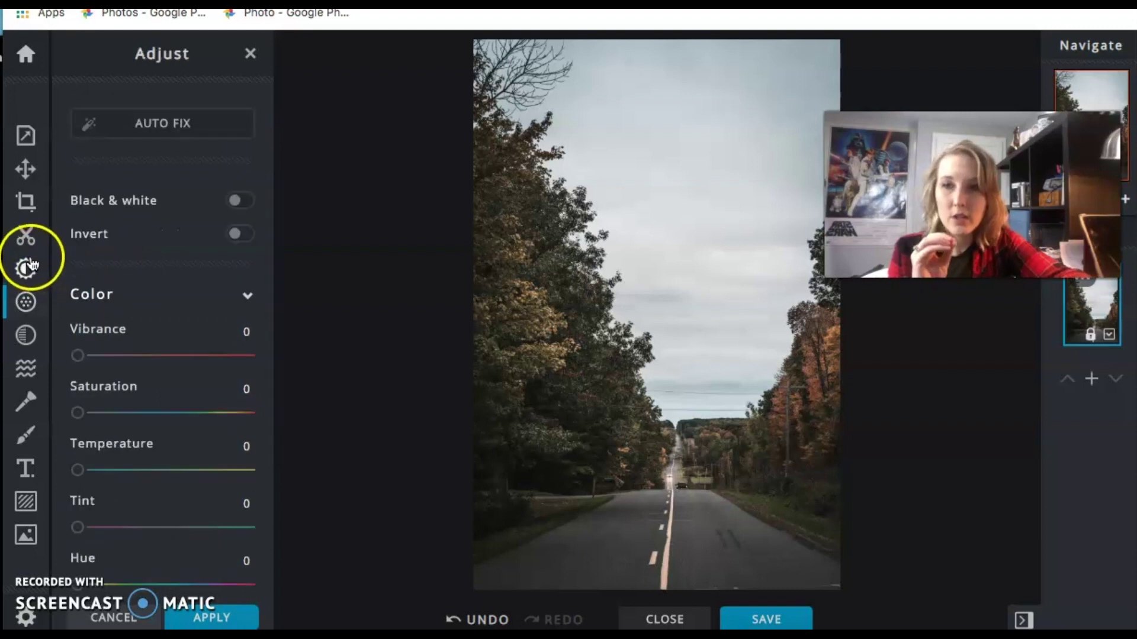
{"action": "left_click", "coordinate": [24, 275]}
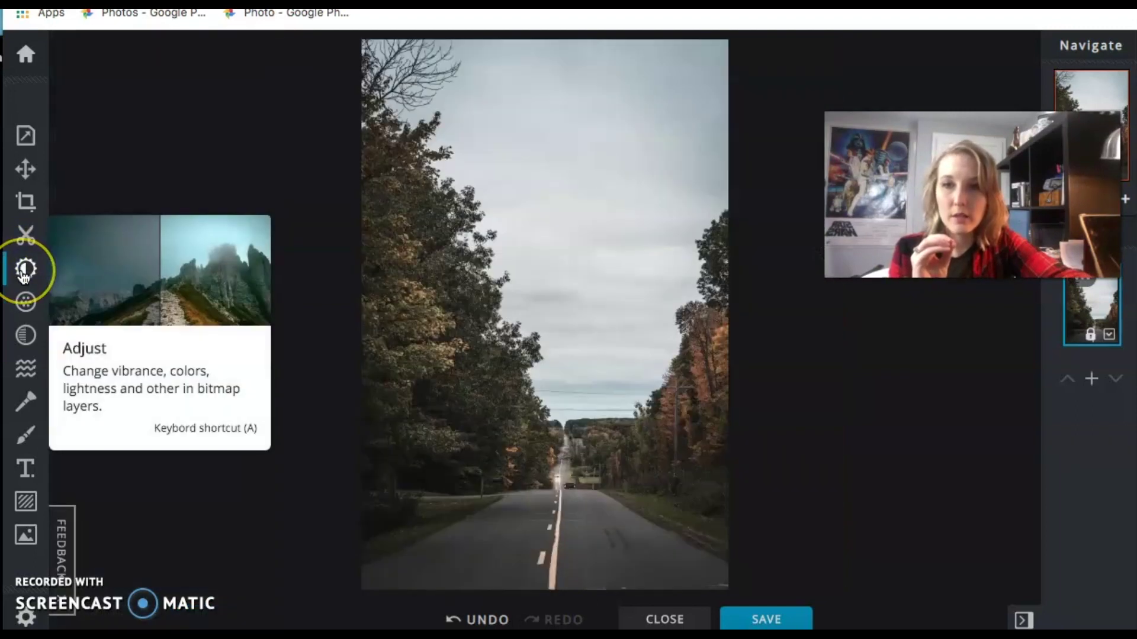
{"action": "left_click", "coordinate": [181, 265]}
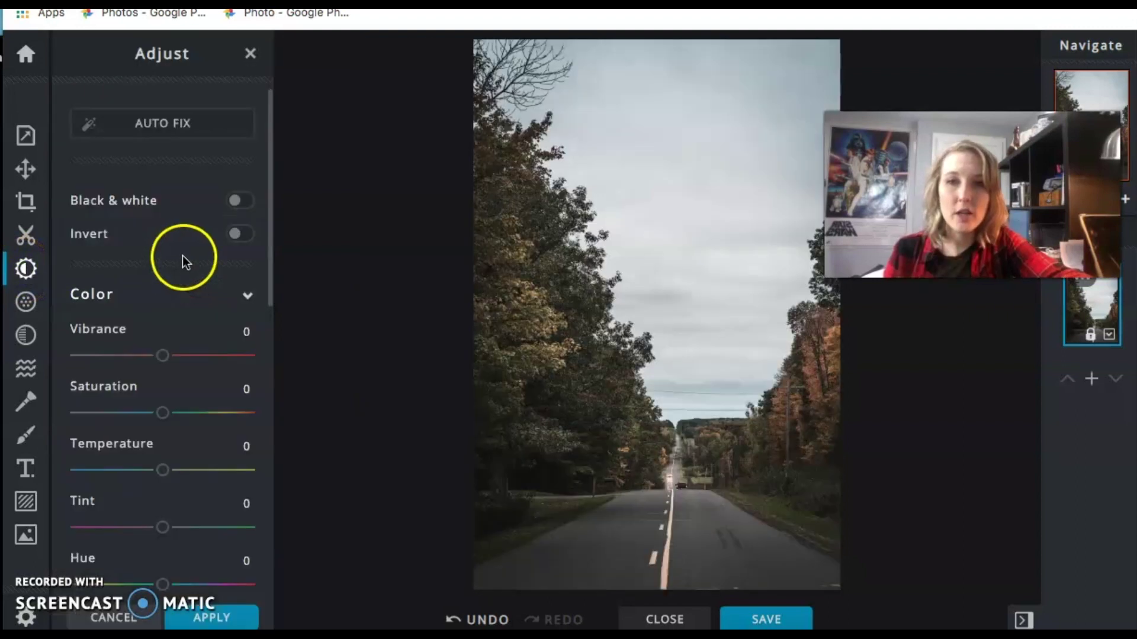
{"action": "scroll", "coordinate": [209, 393], "scroll_direction": "down", "scroll_amount": 2}
{"action": "scroll", "coordinate": [208, 393], "scroll_direction": "down", "scroll_amount": 4}
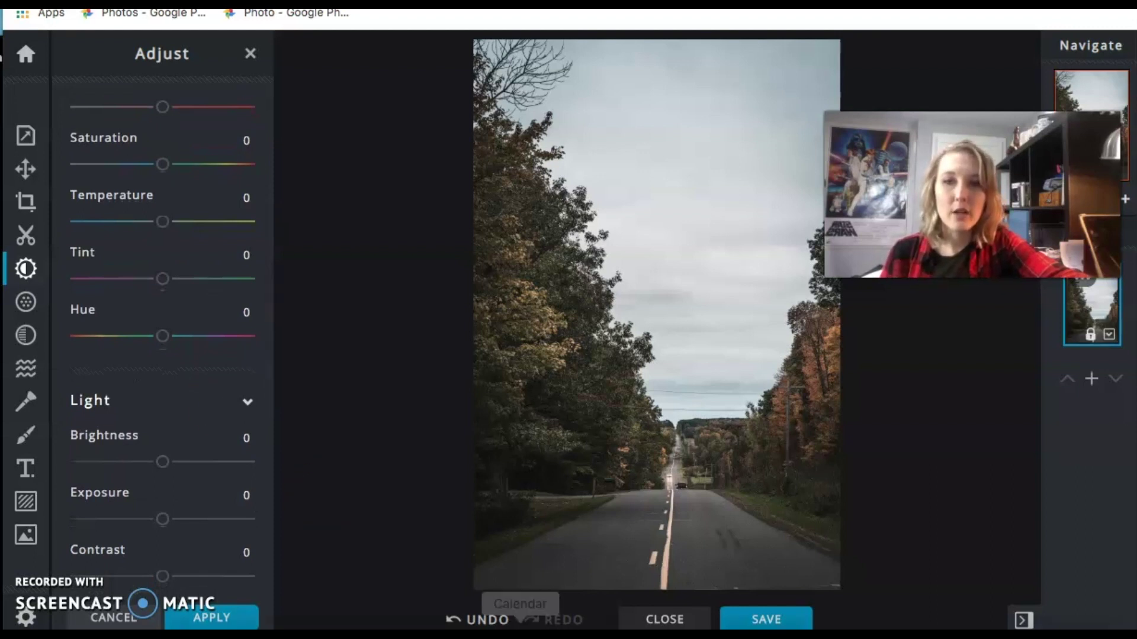
{"action": "left_click", "coordinate": [820, 614]}
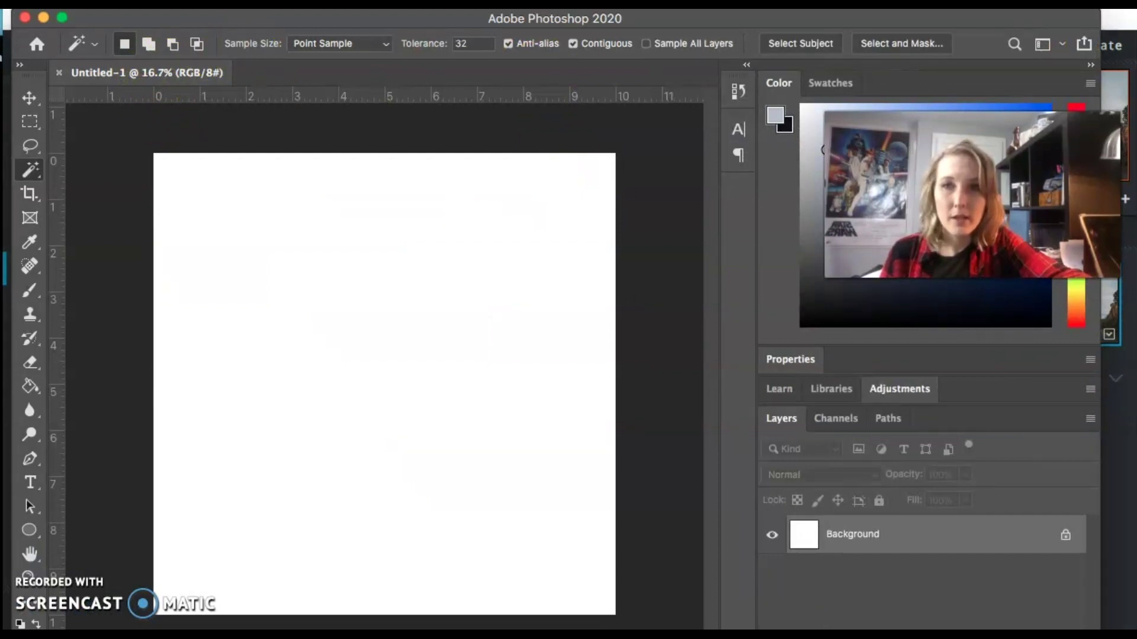
Browse Photoshop's Image Adjustments menu and Adjustments panel, then minimize Photoshop back to Pixlr X.
{"action": "left_click", "coordinate": [186, 3]}
{"action": "mouse_move", "coordinate": [236, 3]}
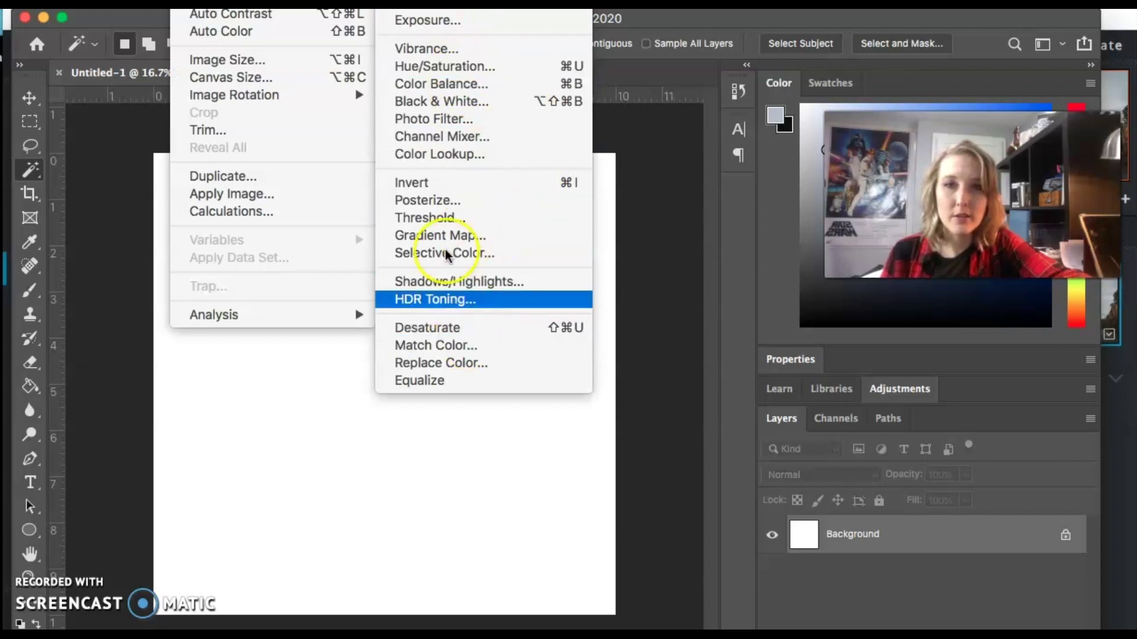
{"action": "left_click", "coordinate": [641, 175]}
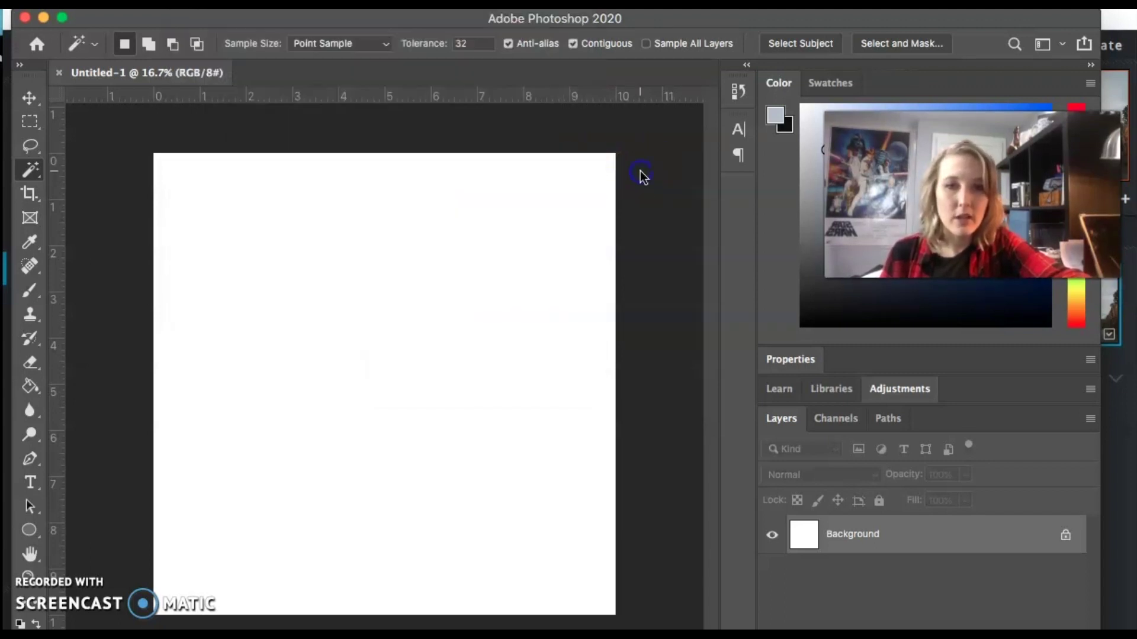
{"action": "left_click", "coordinate": [888, 387]}
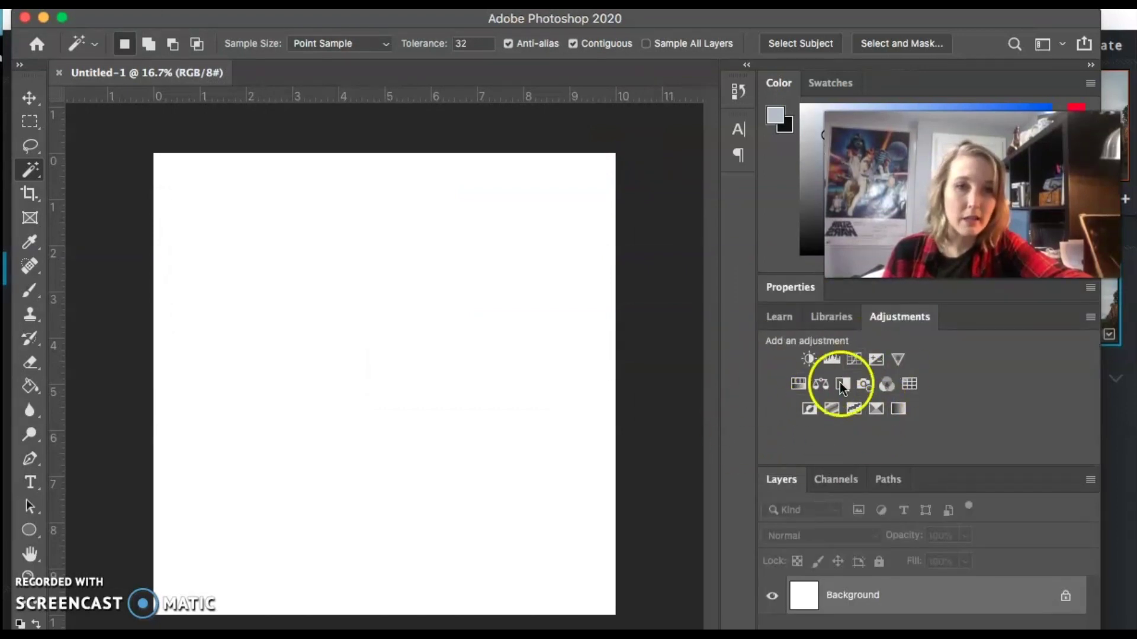
{"action": "left_click", "coordinate": [43, 17]}
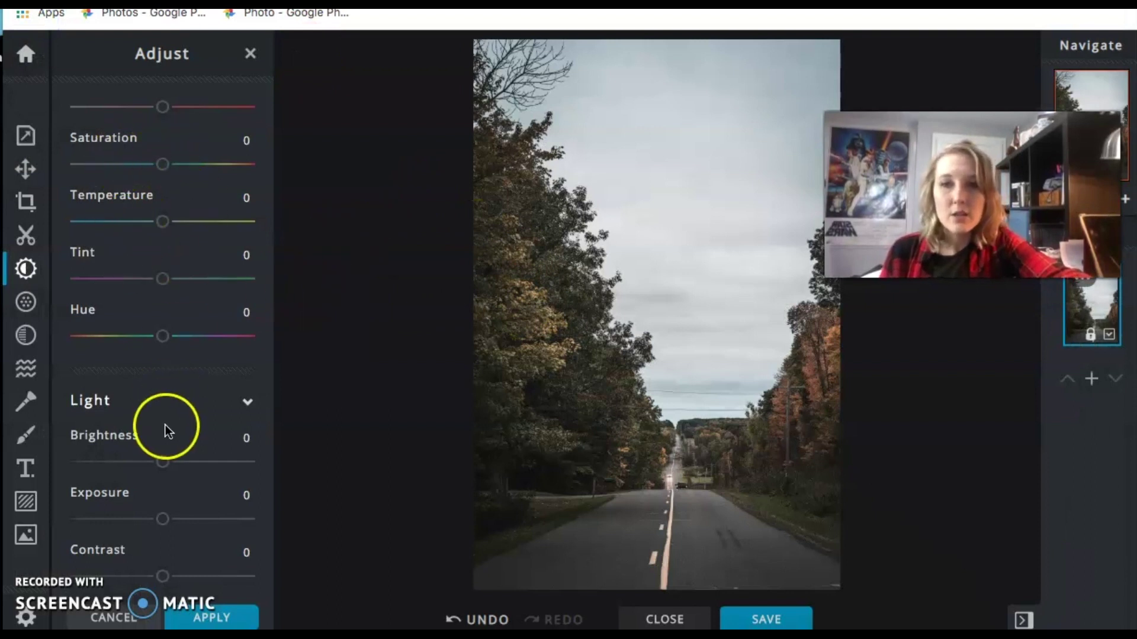
{"action": "scroll", "coordinate": [164, 426], "scroll_direction": "down", "scroll_amount": 2}
{"action": "scroll", "coordinate": [165, 424], "scroll_direction": "down", "scroll_amount": 6}
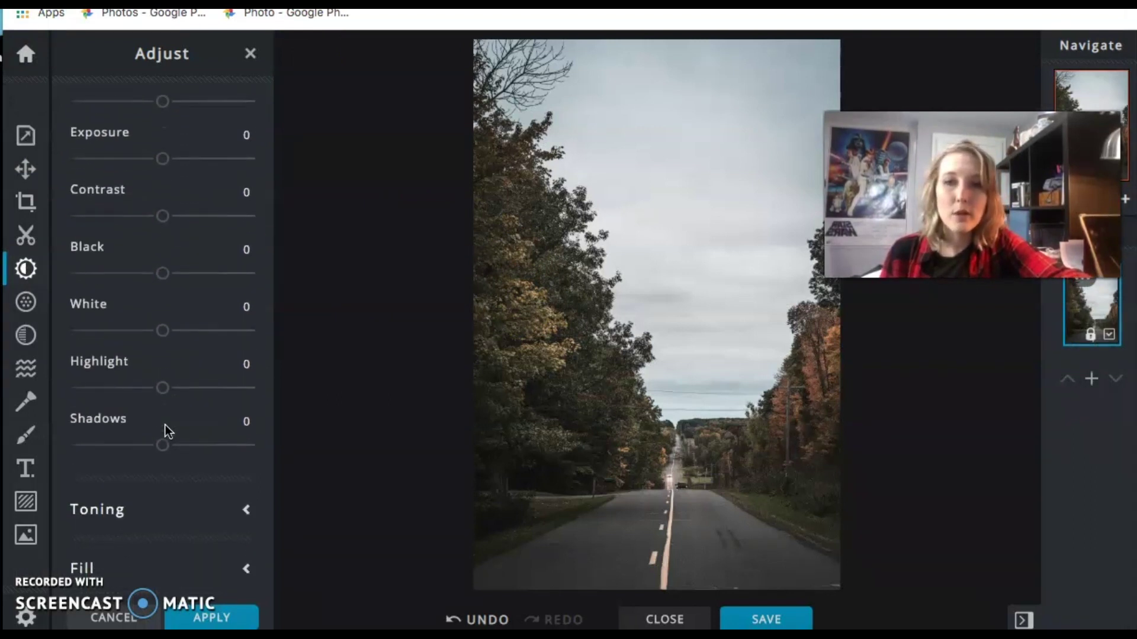
{"action": "scroll", "coordinate": [165, 425], "scroll_direction": "down", "scroll_amount": 1}
{"action": "scroll", "coordinate": [164, 425], "scroll_direction": "up", "scroll_amount": 7}
{"action": "scroll", "coordinate": [165, 425], "scroll_direction": "up", "scroll_amount": 1}
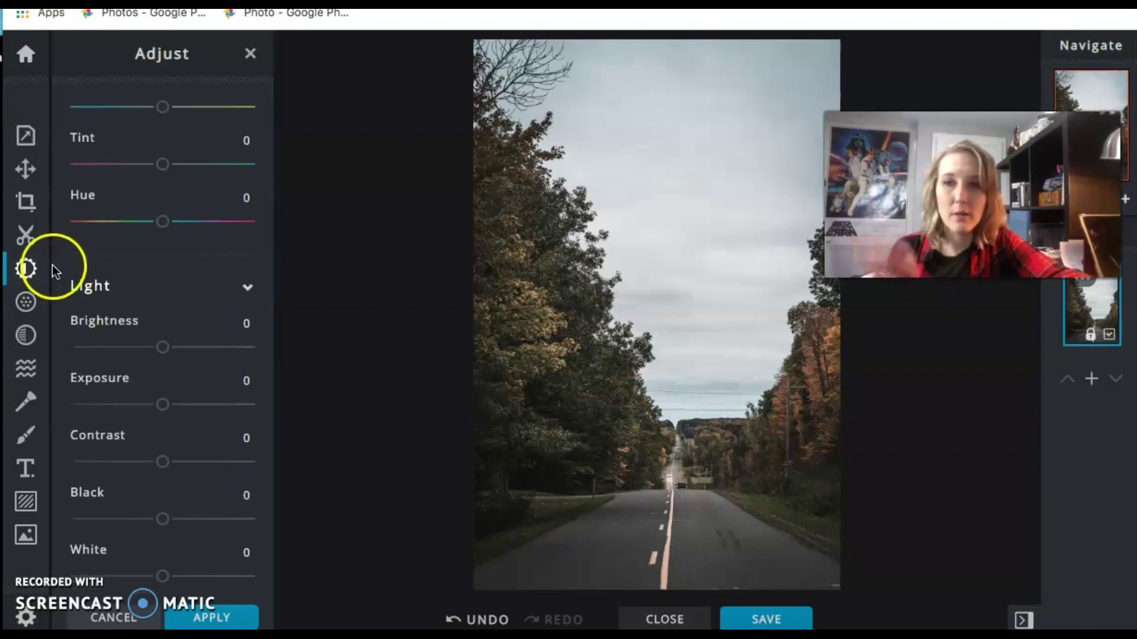
Bring up the Cutout tool beside the road photo and browse its options, leaving Keep mode.
{"action": "left_click", "coordinate": [31, 244]}
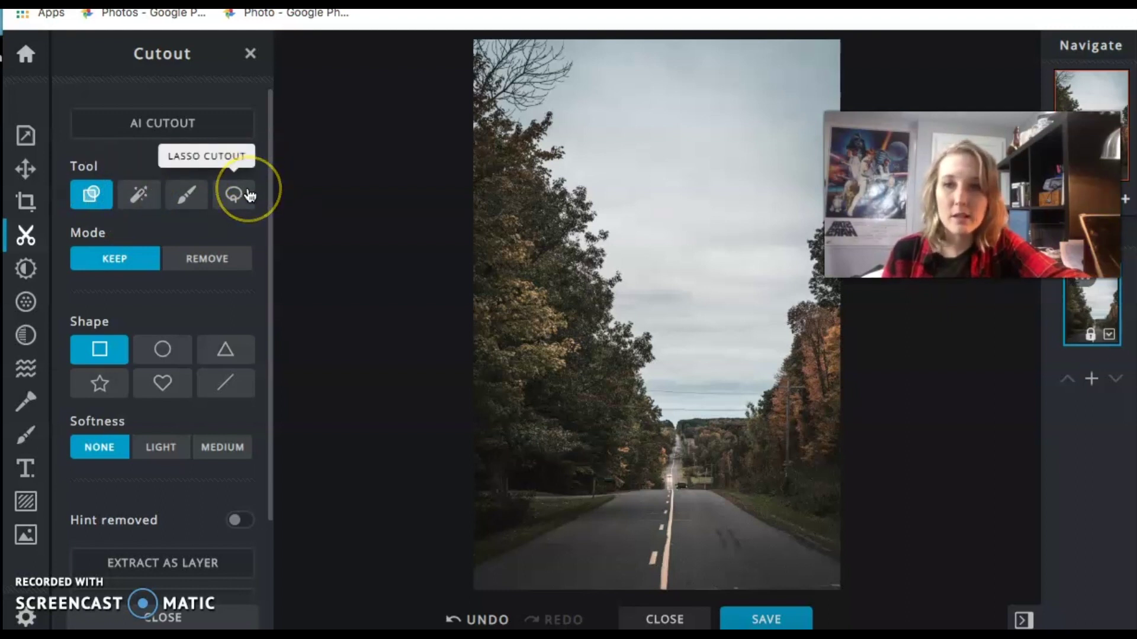
{"action": "scroll", "coordinate": [233, 242], "scroll_direction": "down", "scroll_amount": 1}
{"action": "scroll", "coordinate": [136, 325], "scroll_direction": "down", "scroll_amount": 1}
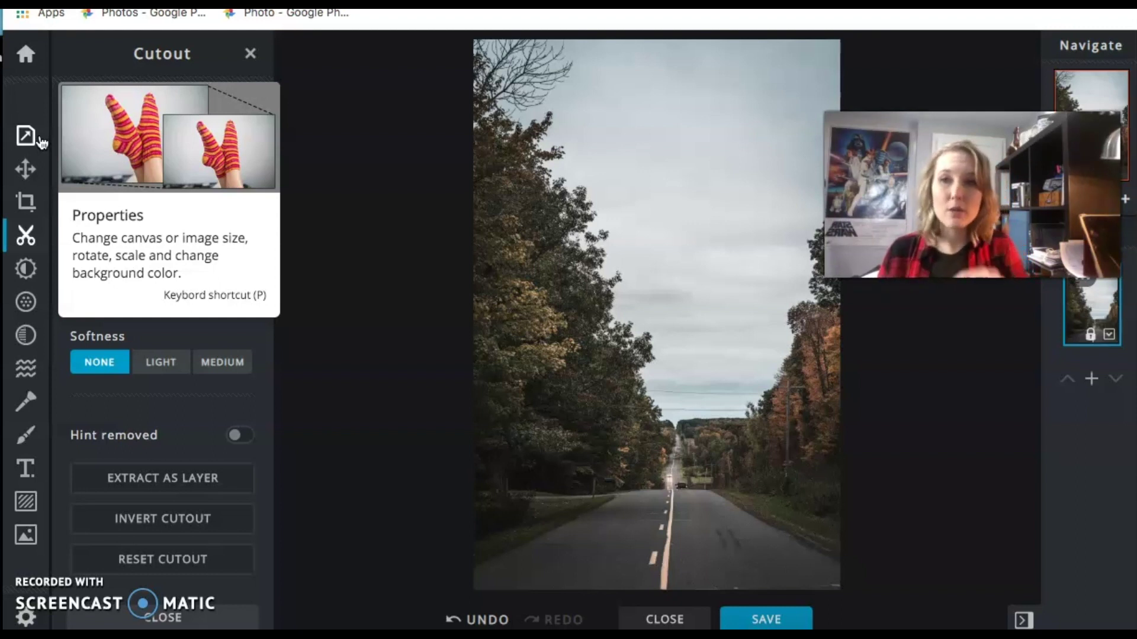
{"action": "left_click", "coordinate": [23, 237]}
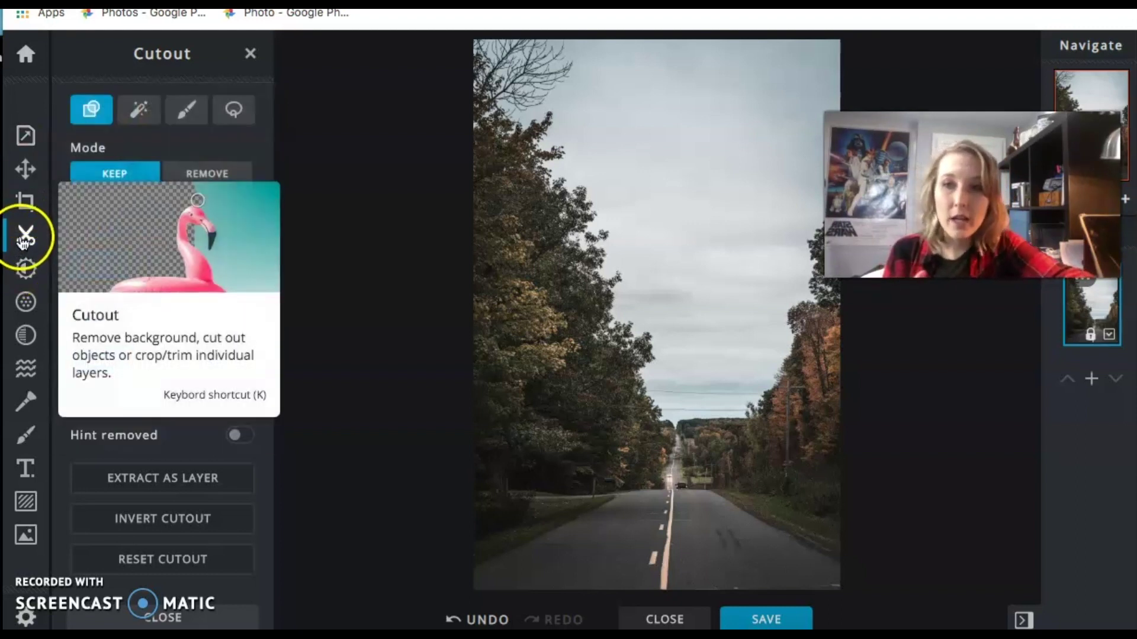
{"action": "left_click", "coordinate": [25, 213]}
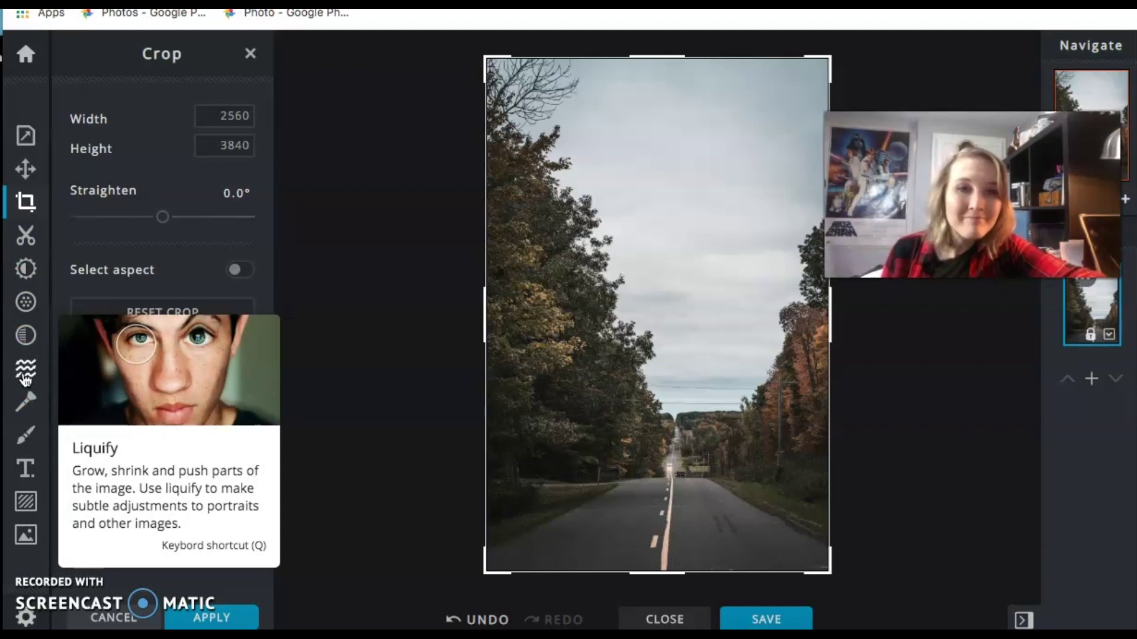
{"action": "left_click", "coordinate": [26, 408]}
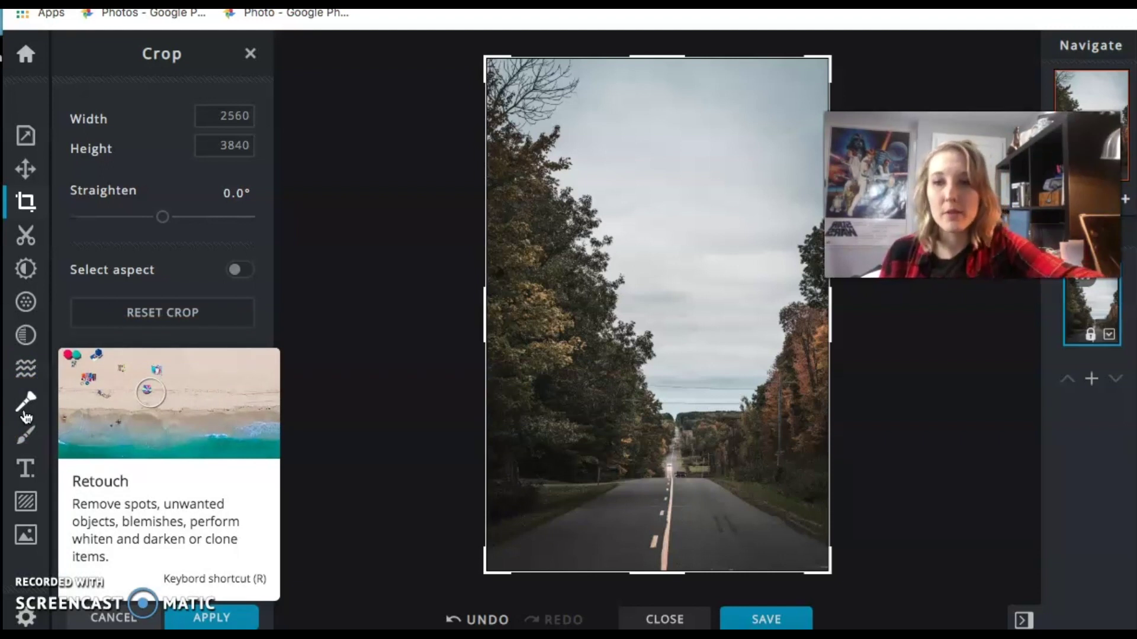
{"action": "left_click", "coordinate": [25, 409]}
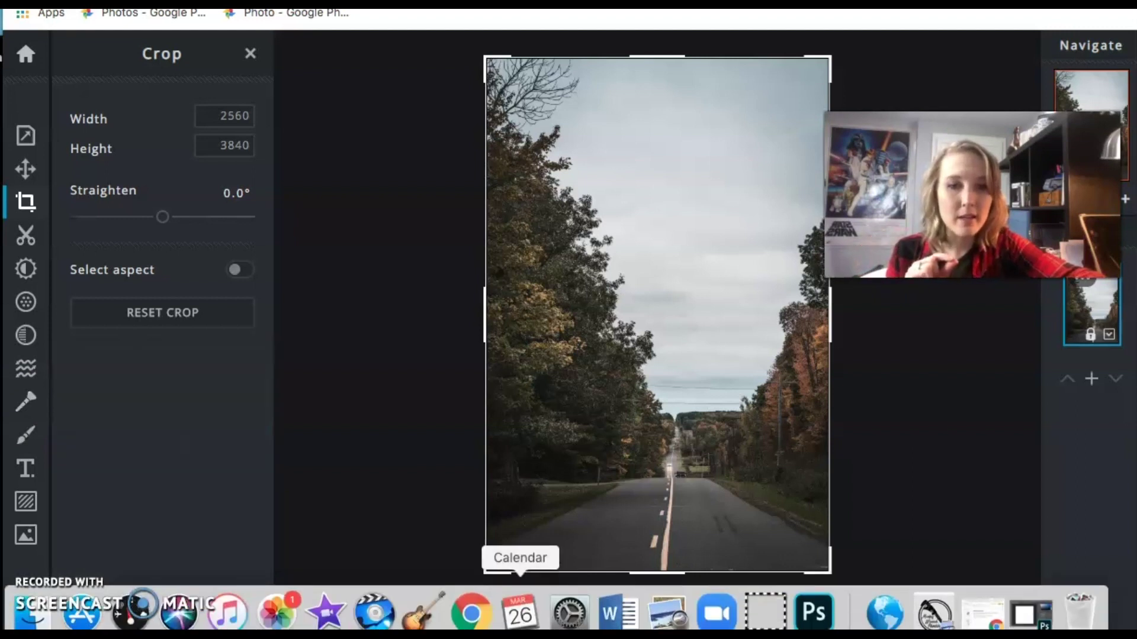
{"action": "left_click", "coordinate": [814, 616]}
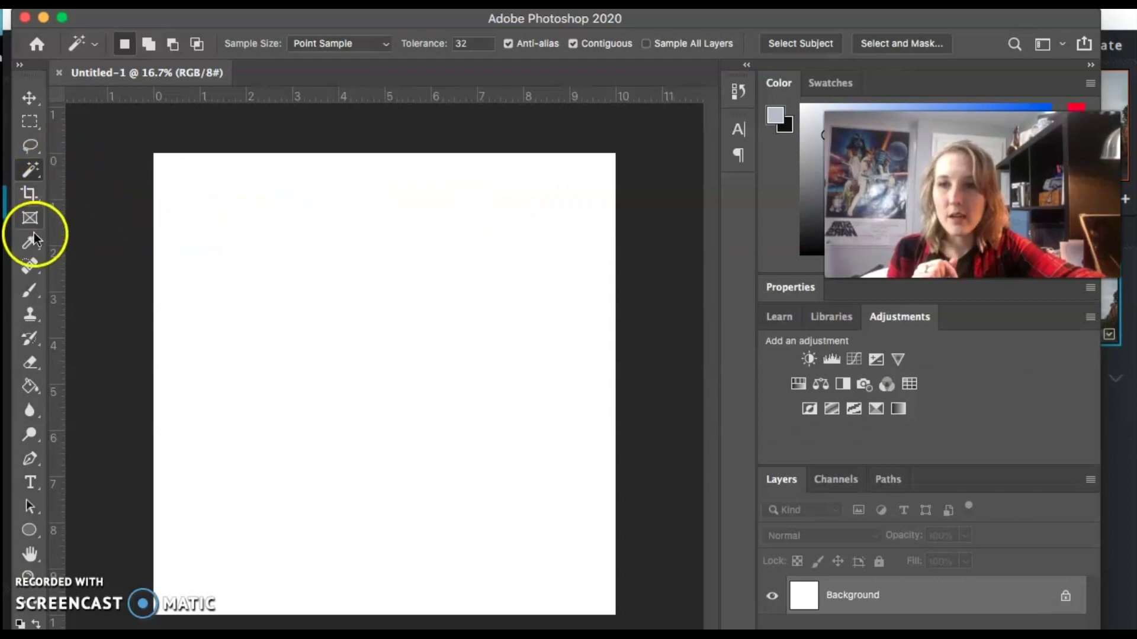
{"action": "left_click", "coordinate": [31, 267]}
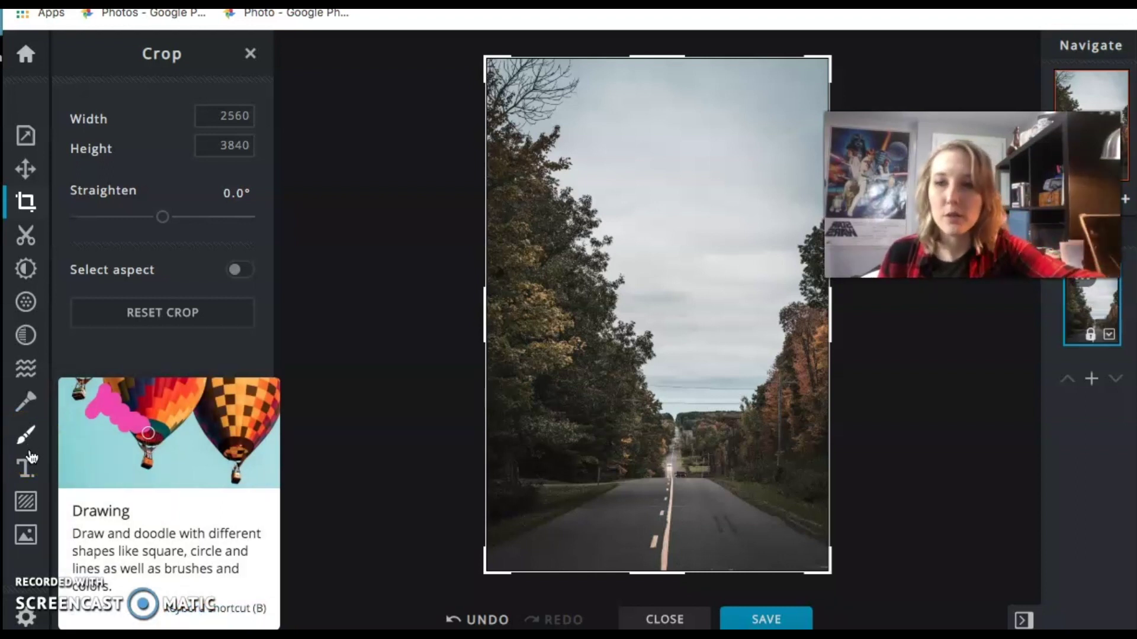
Choose Overlay under Add Element to list overlay categories like Bokeh and Blurry Lights.
{"action": "left_click", "coordinate": [25, 502]}
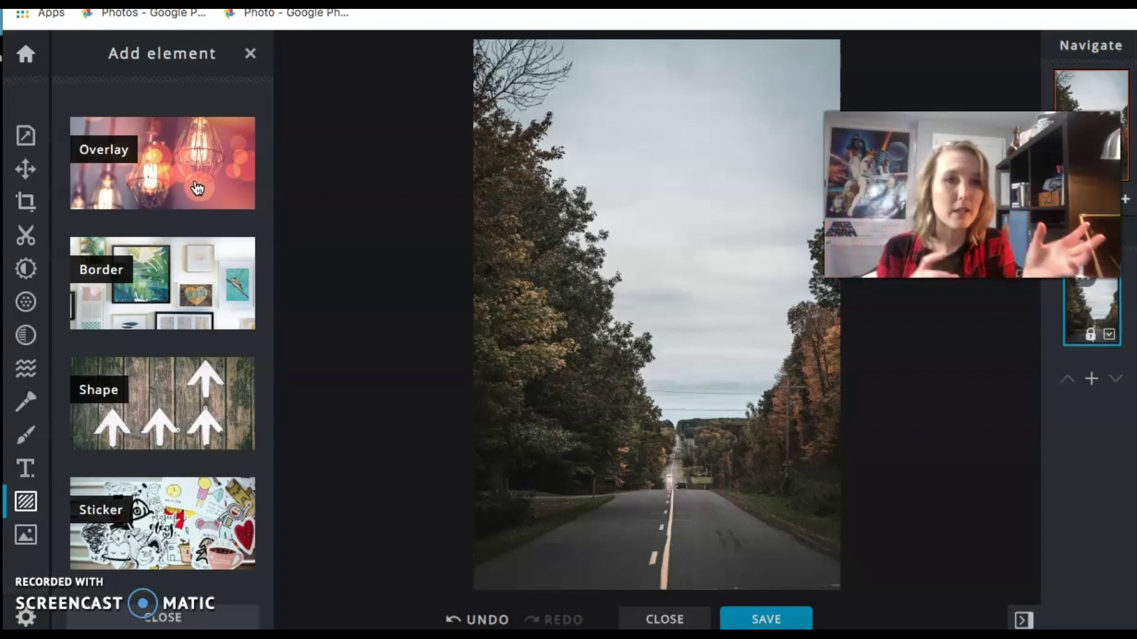
{"action": "left_click", "coordinate": [197, 189]}
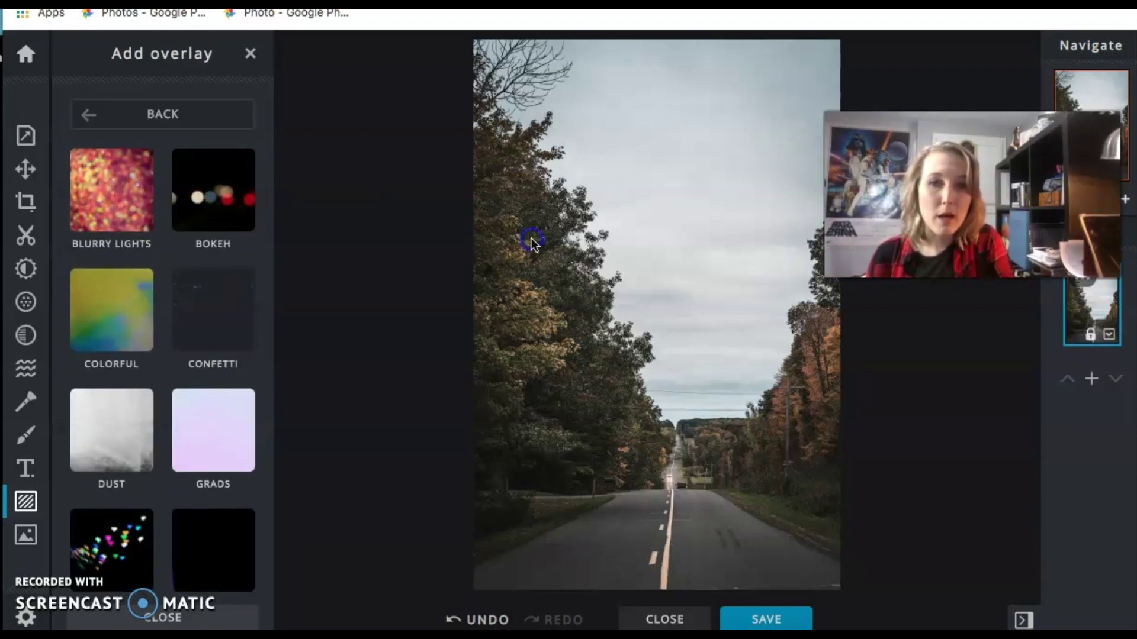
Lay the third, warm golden bokeh overlay over the road photo at transparency 59.
{"action": "left_click", "coordinate": [219, 183]}
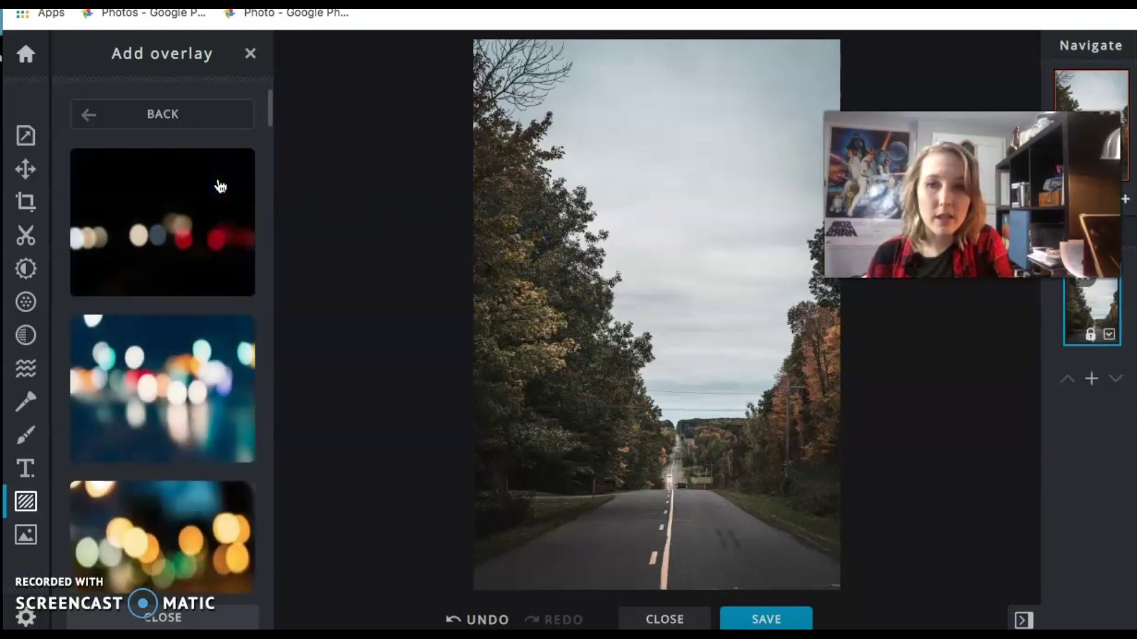
{"action": "scroll", "coordinate": [166, 414], "scroll_direction": "down", "scroll_amount": 1}
{"action": "left_click", "coordinate": [168, 415]}
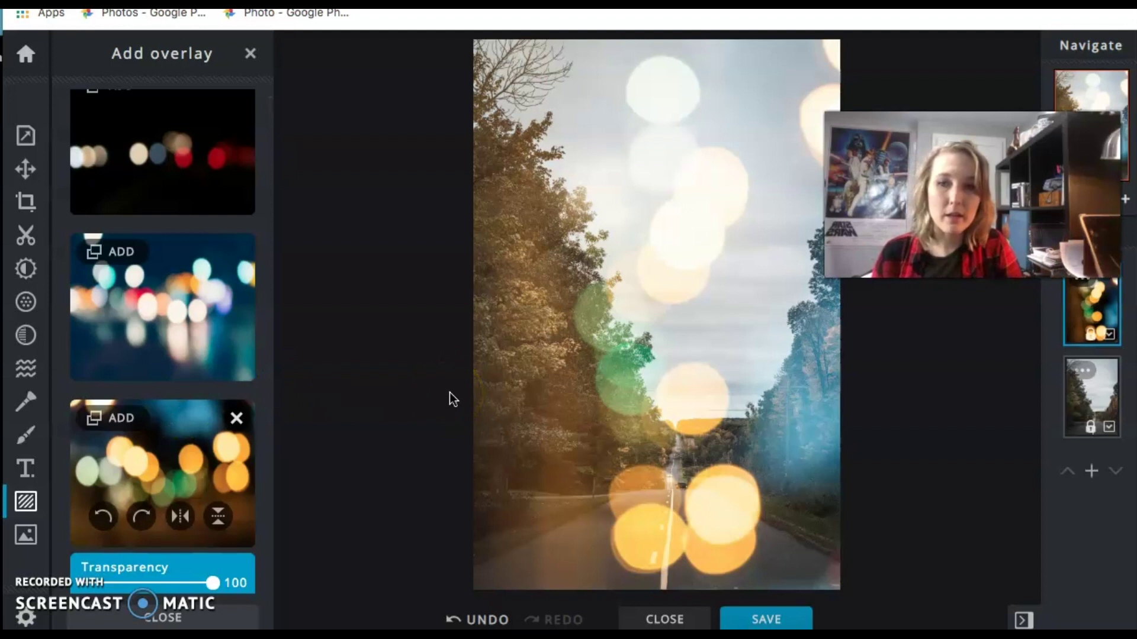
{"action": "left_click_drag", "start_coordinate": [213, 583], "coordinate": [163, 586]}
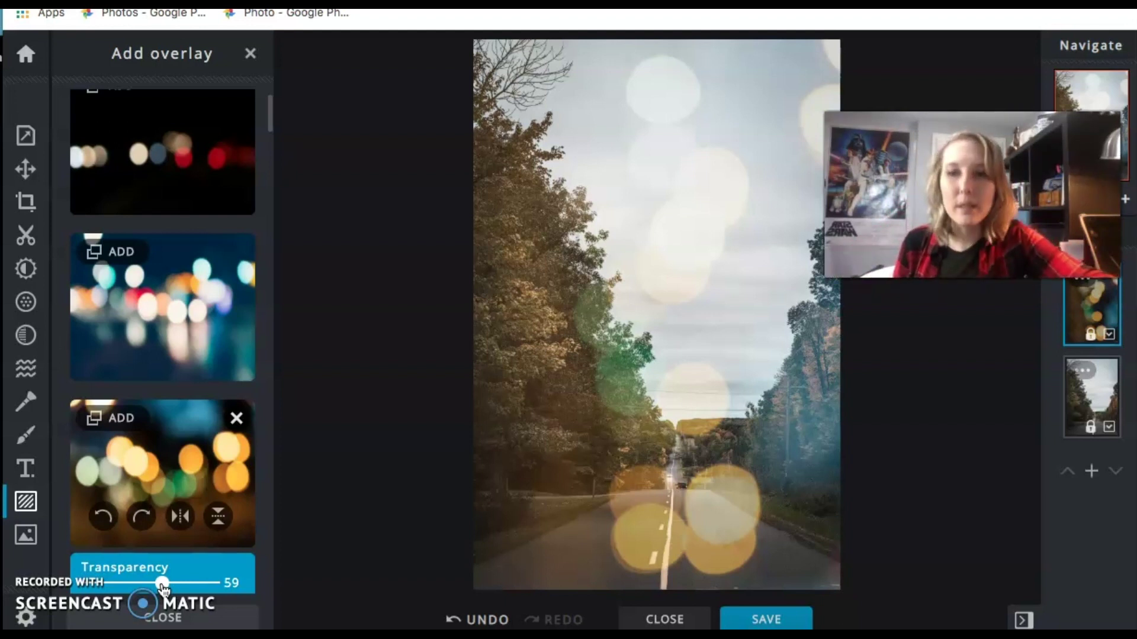
{"action": "left_click", "coordinate": [40, 559]}
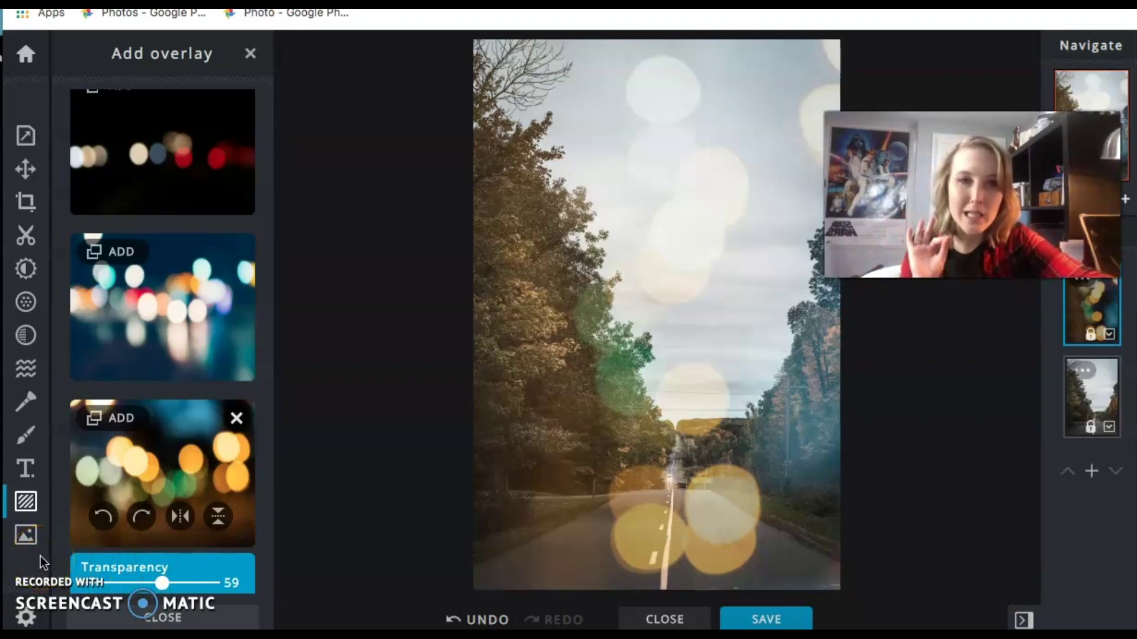
{"action": "left_click", "coordinate": [27, 534]}
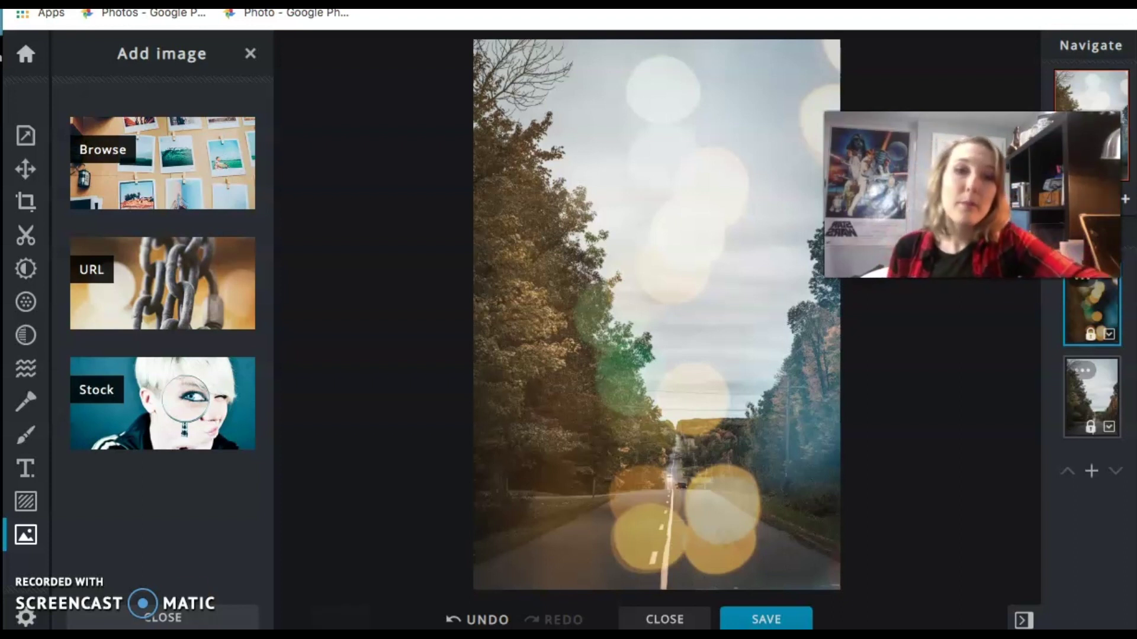
Save the photo as DSC02569 in JPG at High (90%) quality, 2560×3840, and download it.
{"action": "left_click", "coordinate": [770, 620]}
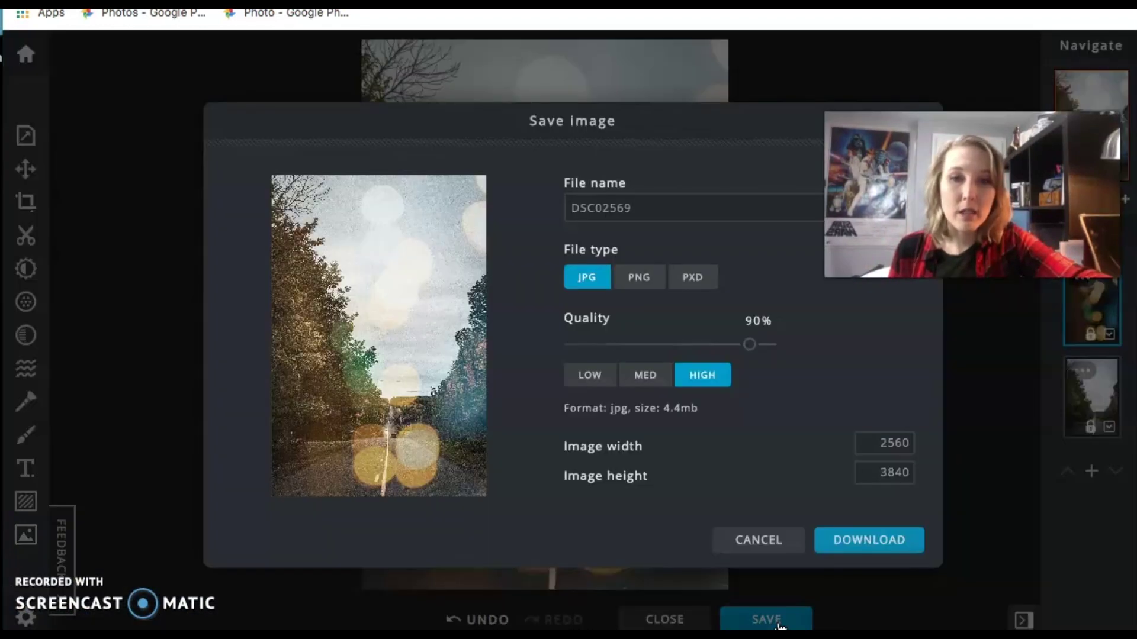
{"action": "left_click", "coordinate": [643, 204]}
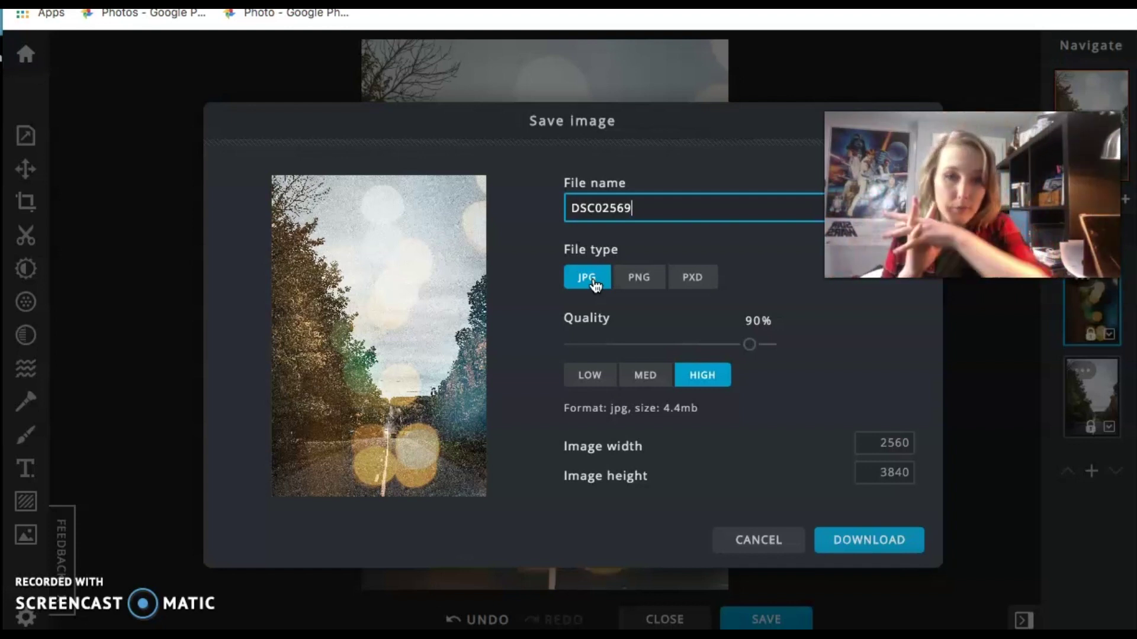
{"action": "left_click", "coordinate": [600, 286]}
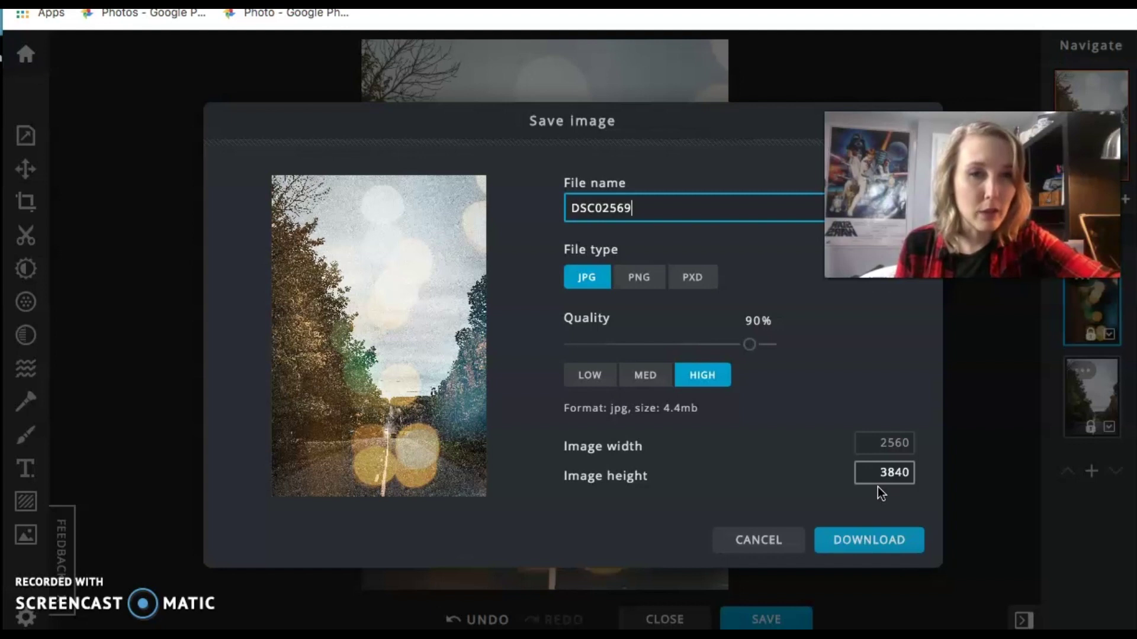
{"action": "left_click", "coordinate": [900, 443]}
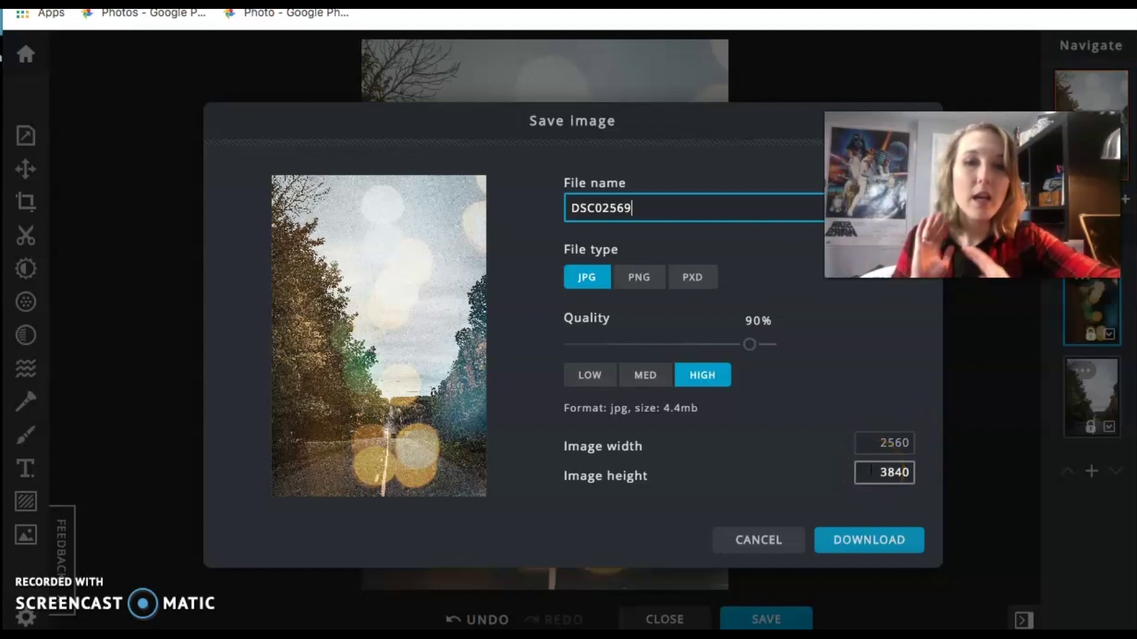
{"action": "left_click", "coordinate": [876, 540]}
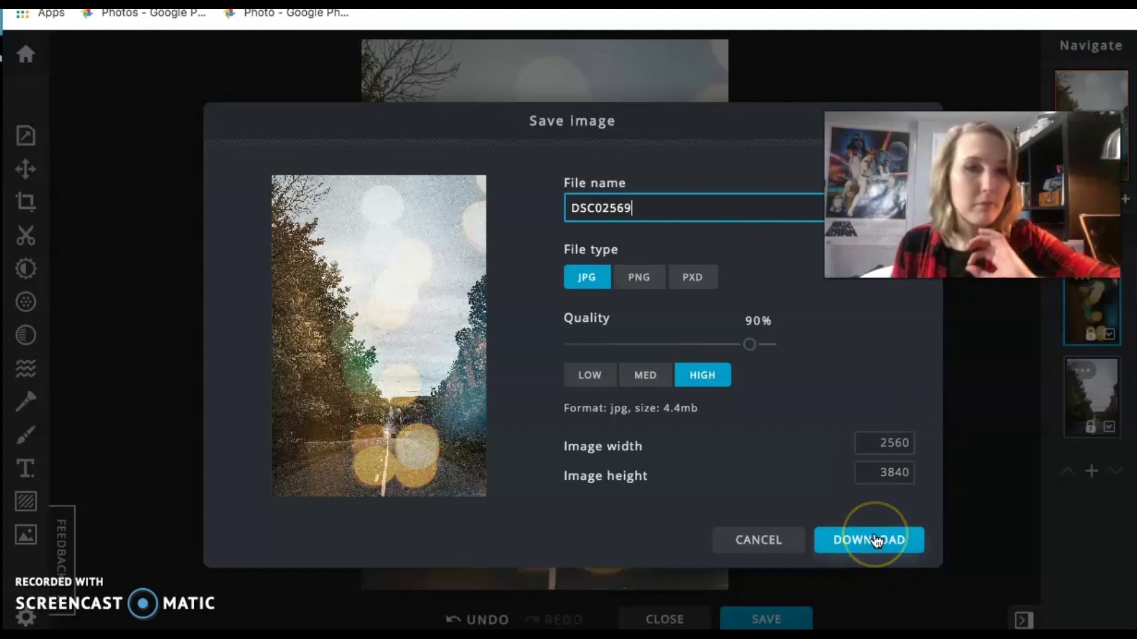
{"action": "left_click", "coordinate": [750, 348]}
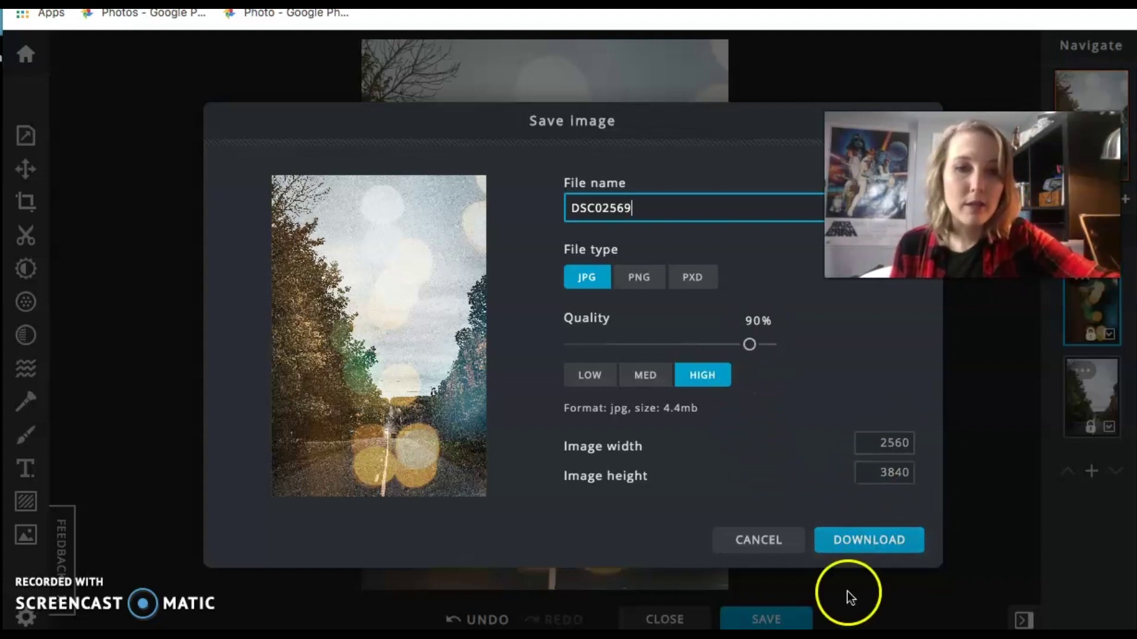
{"action": "left_click", "coordinate": [888, 546]}
Confirm DSC02569.jpg in the browser's downloads, then close the Save image dialog.
{"action": "left_click", "coordinate": [888, 546]}
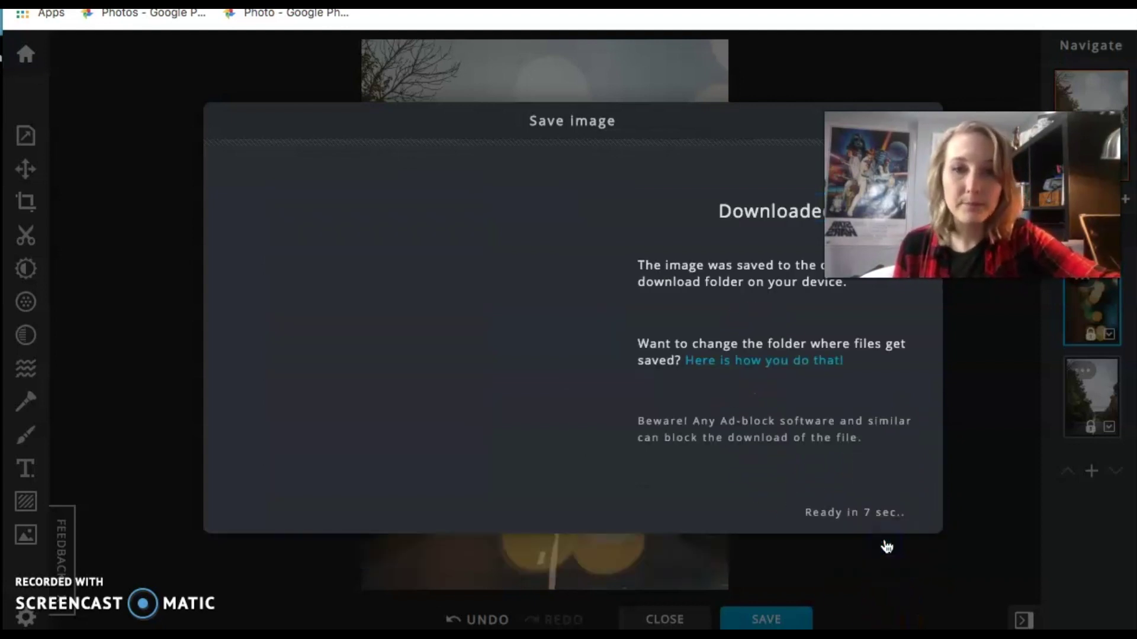
{"action": "left_click", "coordinate": [406, 507]}
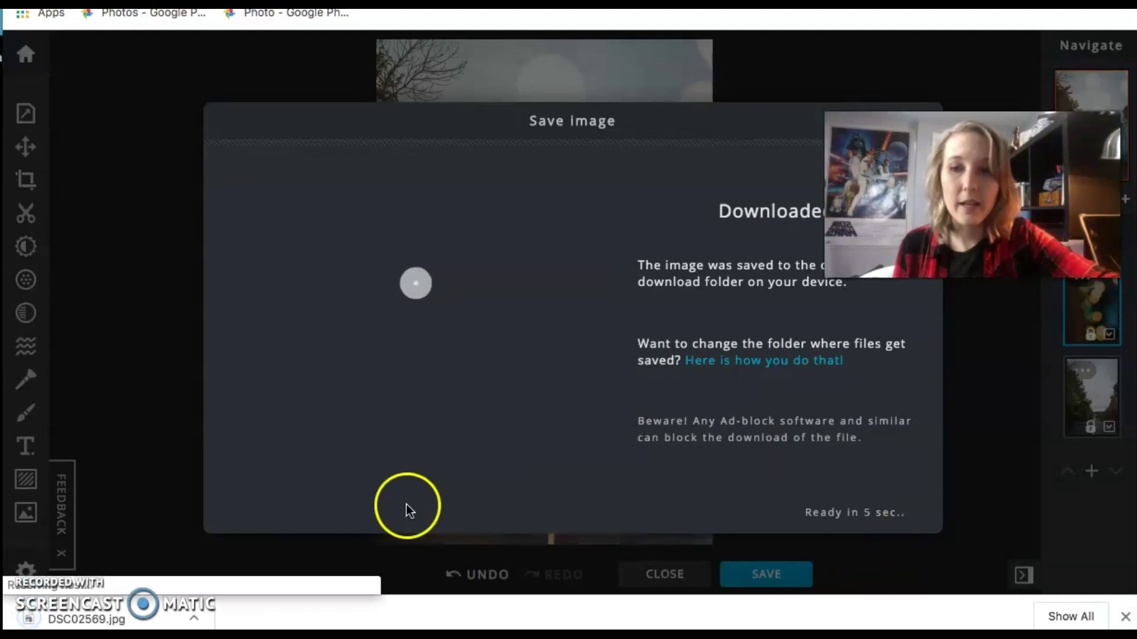
{"action": "left_click", "coordinate": [67, 621]}
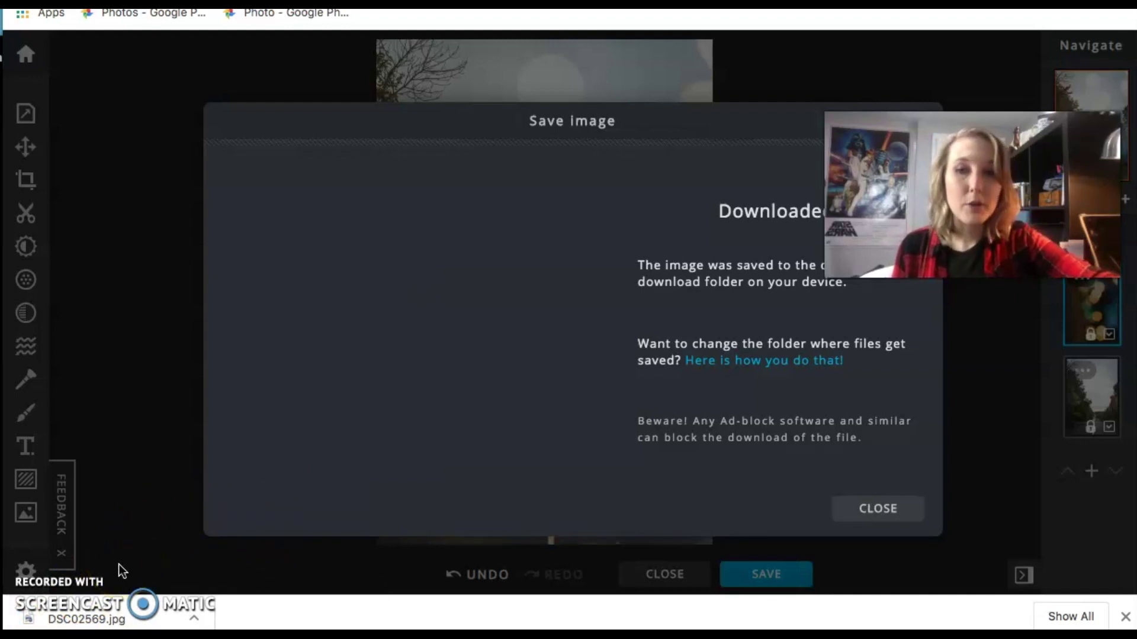
{"action": "left_click", "coordinate": [200, 609]}
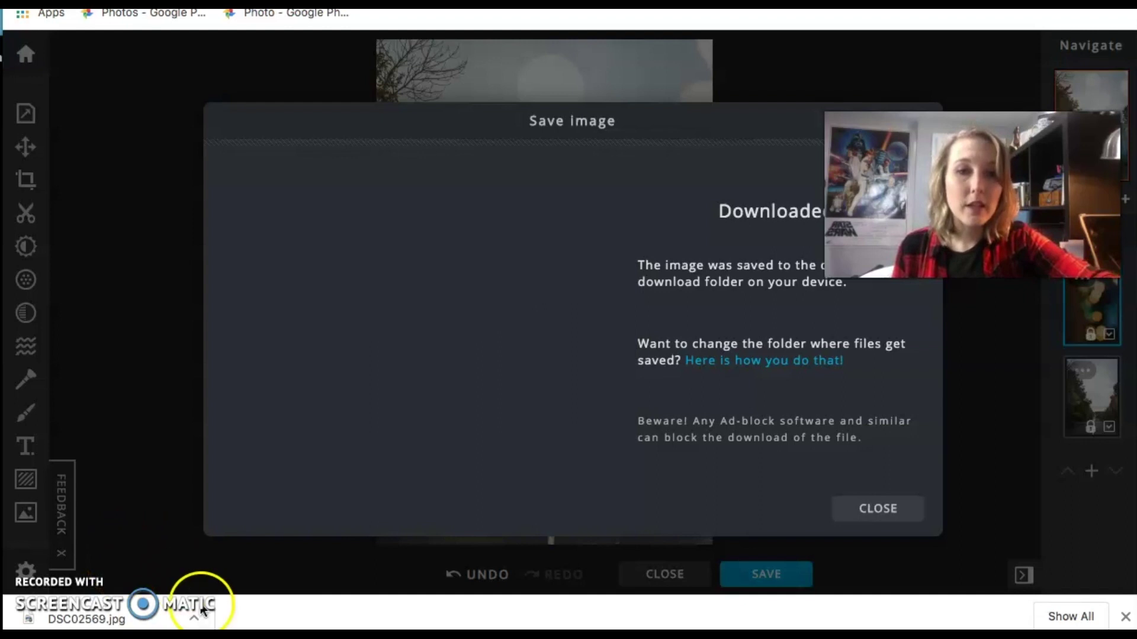
{"action": "left_click", "coordinate": [872, 521]}
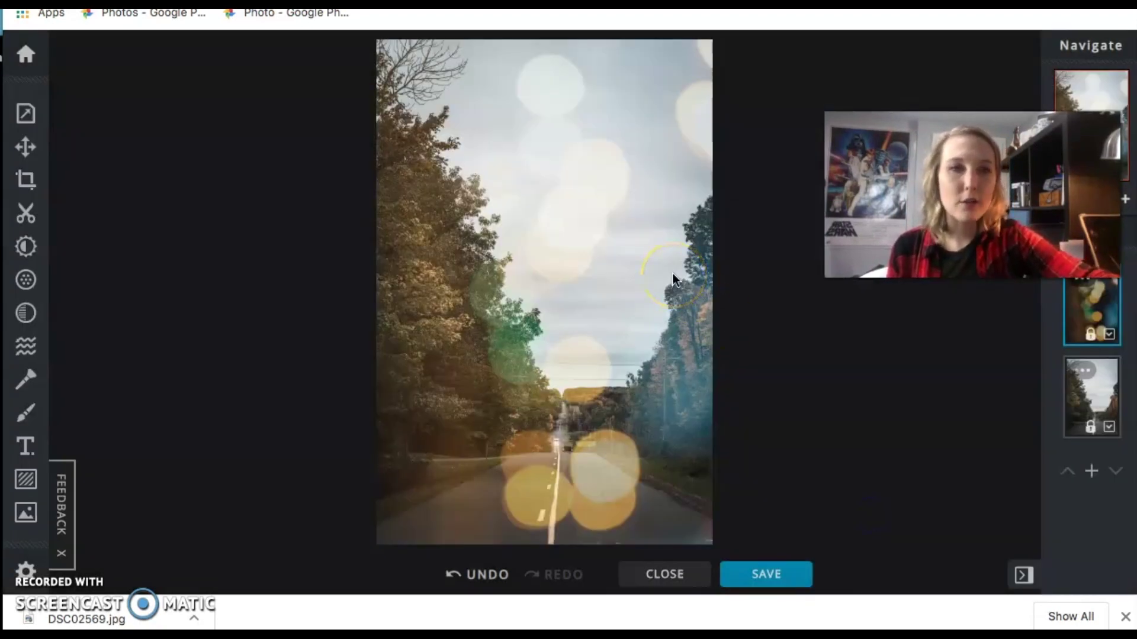